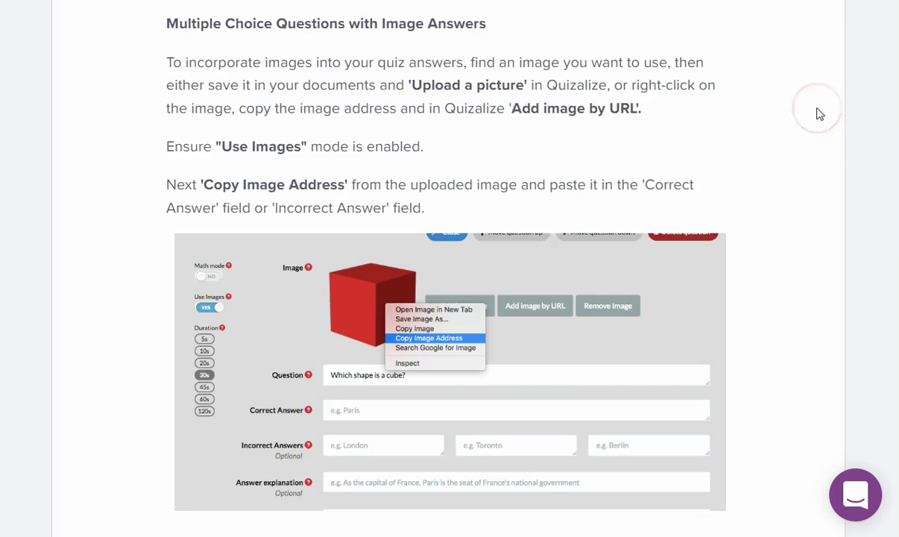
Review the help article's instructions and example for multiple choice questions with image answers
{"action": "scroll", "coordinate": [820, 113], "scroll_direction": "down", "scroll_amount": 6}
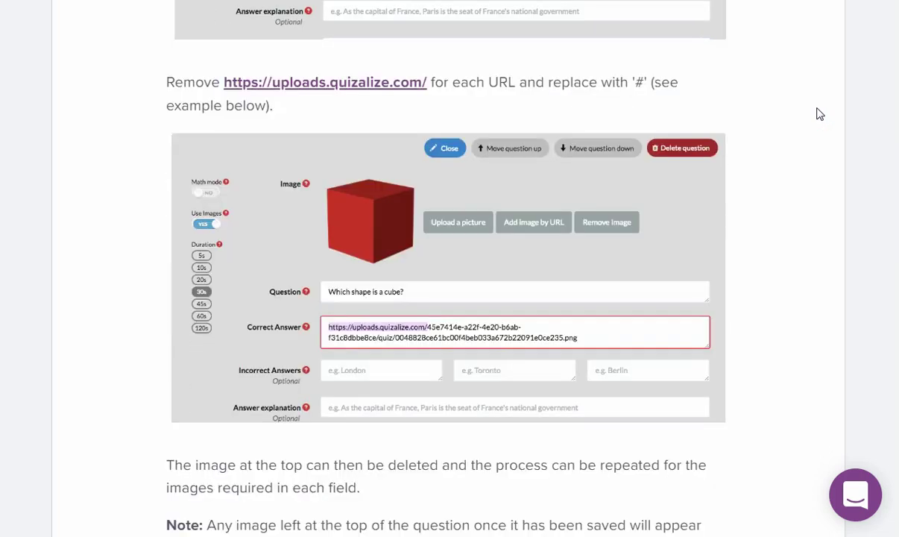
{"action": "scroll", "coordinate": [820, 114], "scroll_direction": "down", "scroll_amount": 6}
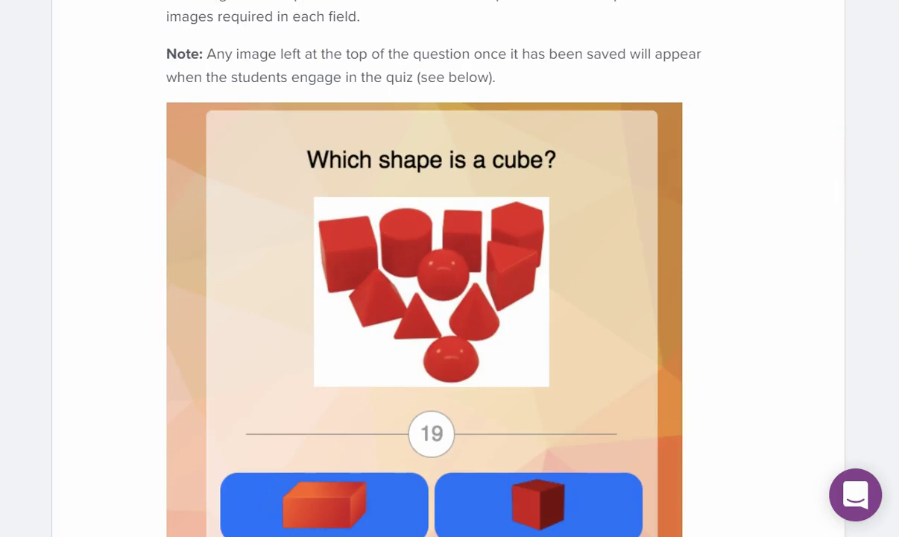
{"action": "scroll", "coordinate": [449, 268], "scroll_direction": "down", "scroll_amount": 2}
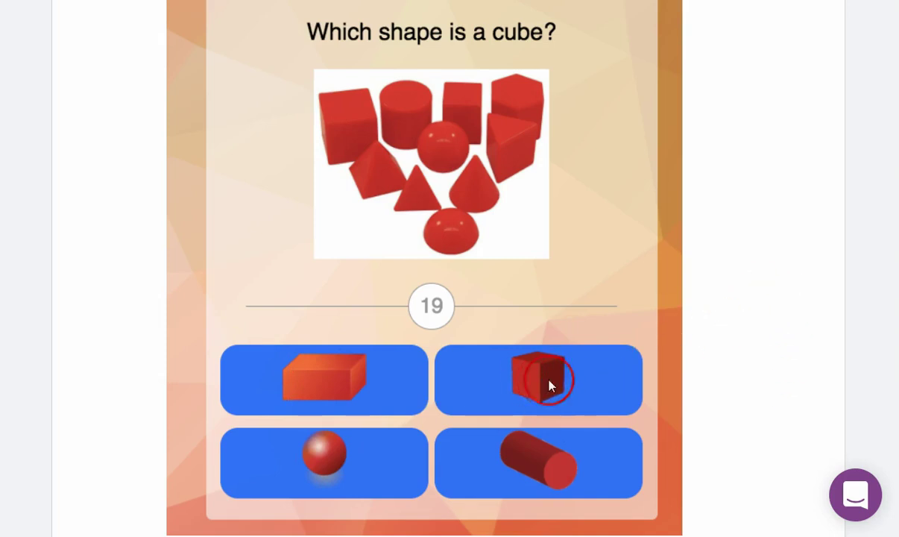
{"action": "scroll", "coordinate": [761, 322], "scroll_direction": "up", "scroll_amount": 10}
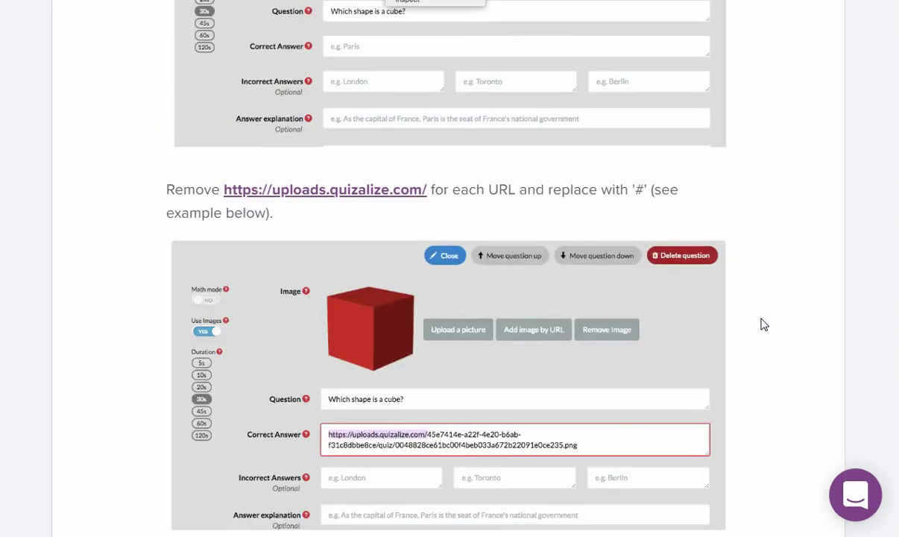
{"action": "scroll", "coordinate": [761, 322], "scroll_direction": "up", "scroll_amount": 10}
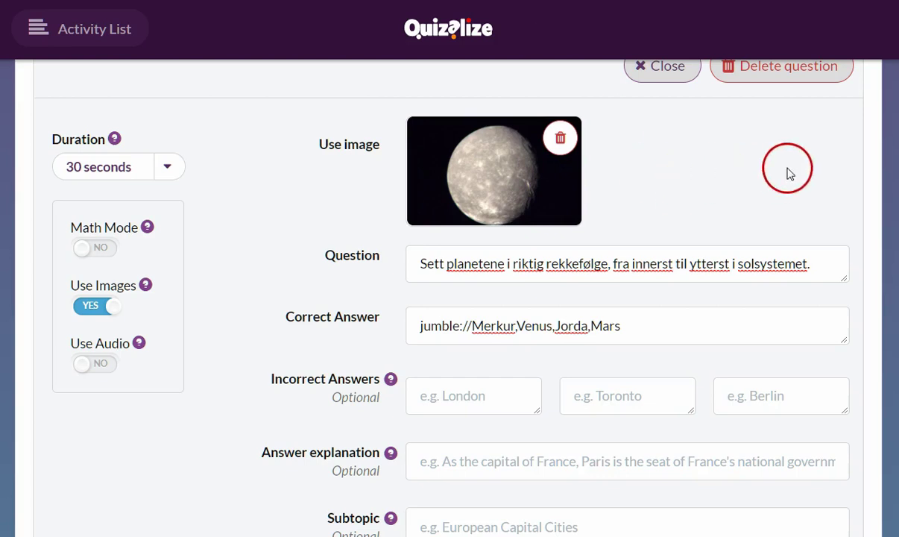
Open the question "Hvilket bilde viser en pingvin?" for editing in the Quizalize activity
{"action": "scroll", "coordinate": [788, 170], "scroll_direction": "up", "scroll_amount": 5}
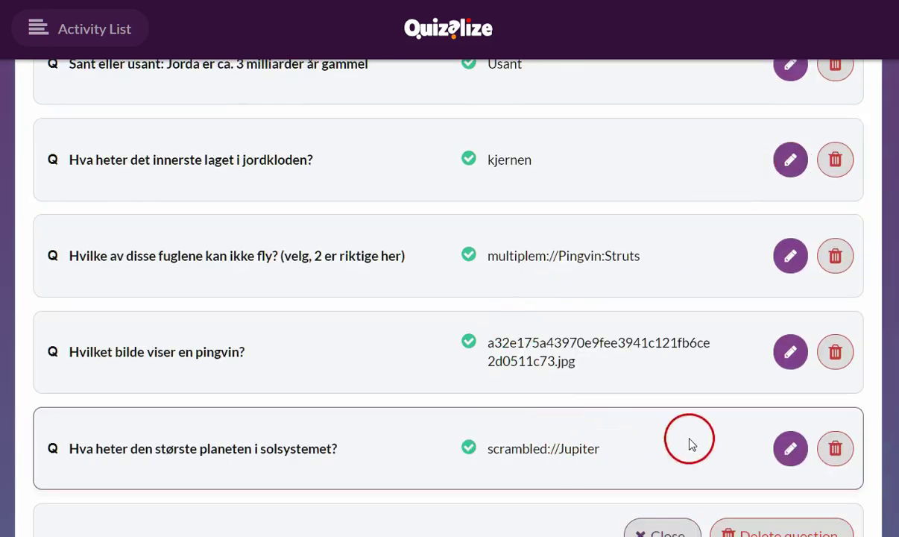
{"action": "left_click", "coordinate": [791, 353]}
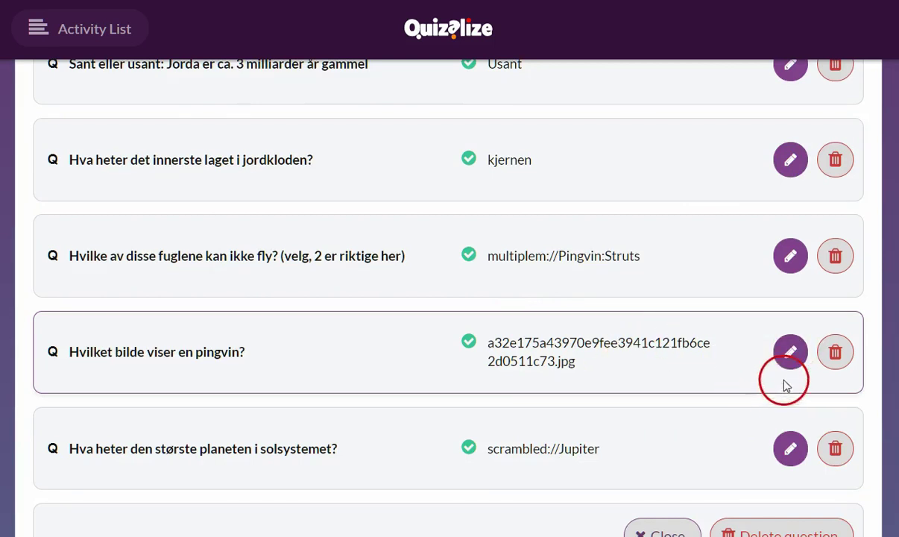
{"action": "left_click", "coordinate": [792, 363]}
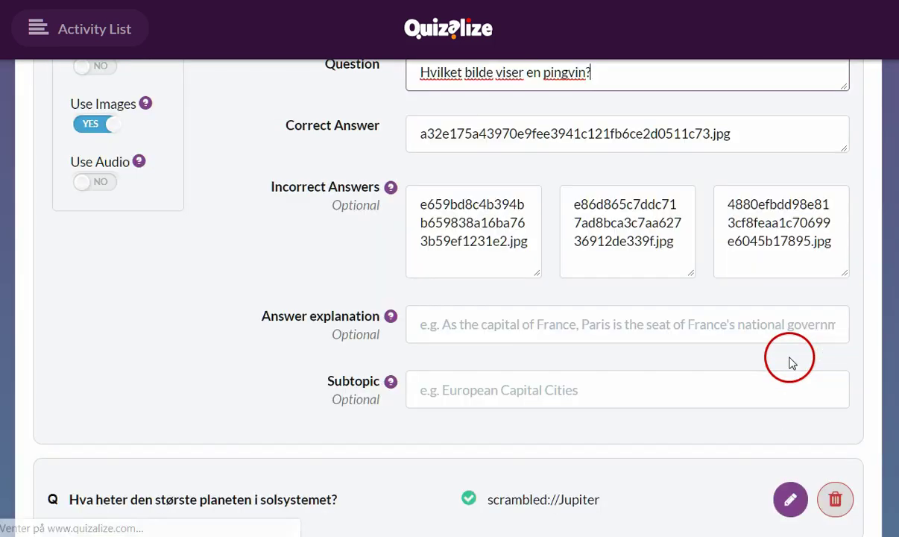
{"action": "scroll", "coordinate": [817, 328], "scroll_direction": "up", "scroll_amount": 3}
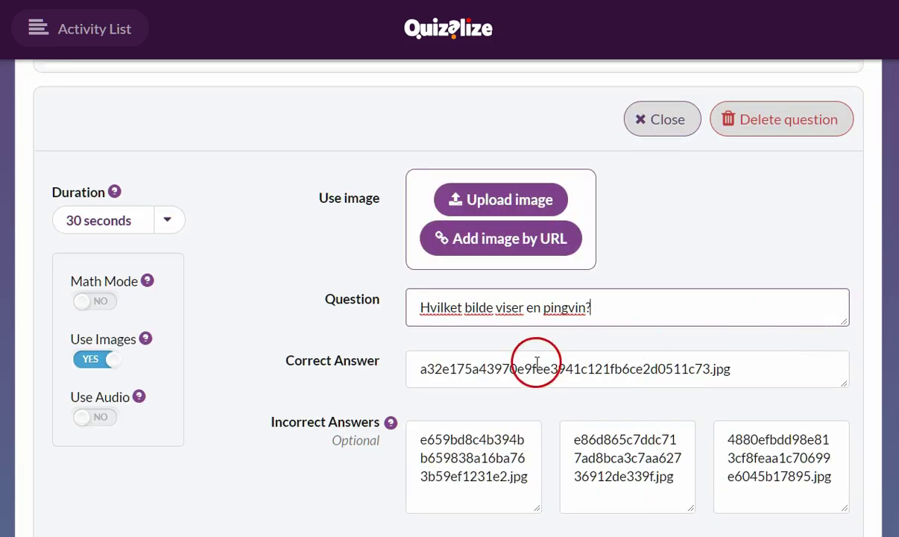
Clear the image file names from the correct answer and all three incorrect answers of the penguin question
{"action": "left_click_drag", "start_coordinate": [738, 370], "coordinate": [363, 380]}
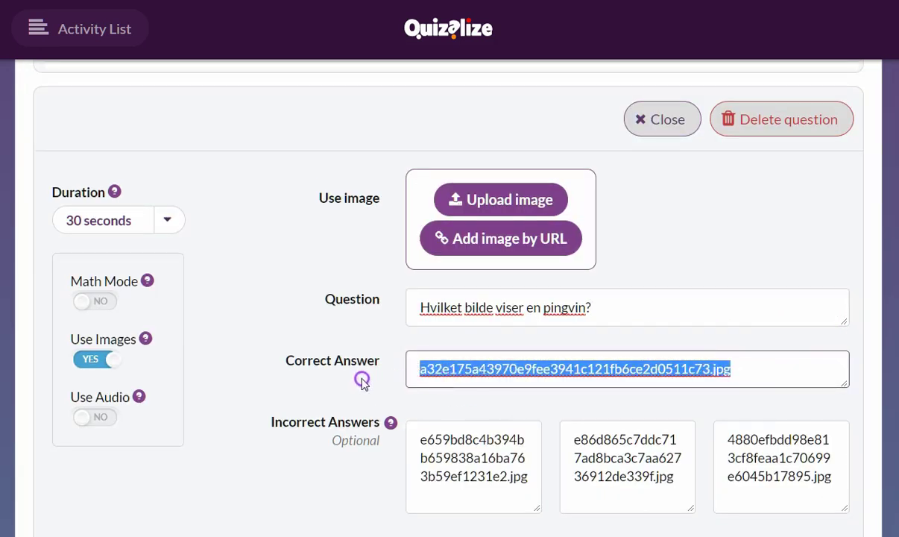
{"action": "key", "text": "ctrl+x"}
{"action": "mouse_move", "coordinate": [529, 476]}
{"action": "left_mouse_down"}
{"action": "mouse_move", "coordinate": [397, 439]}
{"action": "mouse_move", "coordinate": [537, 492]}
{"action": "left_mouse_up"}
{"action": "key", "text": "ctrl+x"}
{"action": "left_click_drag", "start_coordinate": [693, 492], "coordinate": [558, 445]}
{"action": "key", "text": "ctrl+x"}
{"action": "left_click_drag", "start_coordinate": [829, 489], "coordinate": [707, 441]}
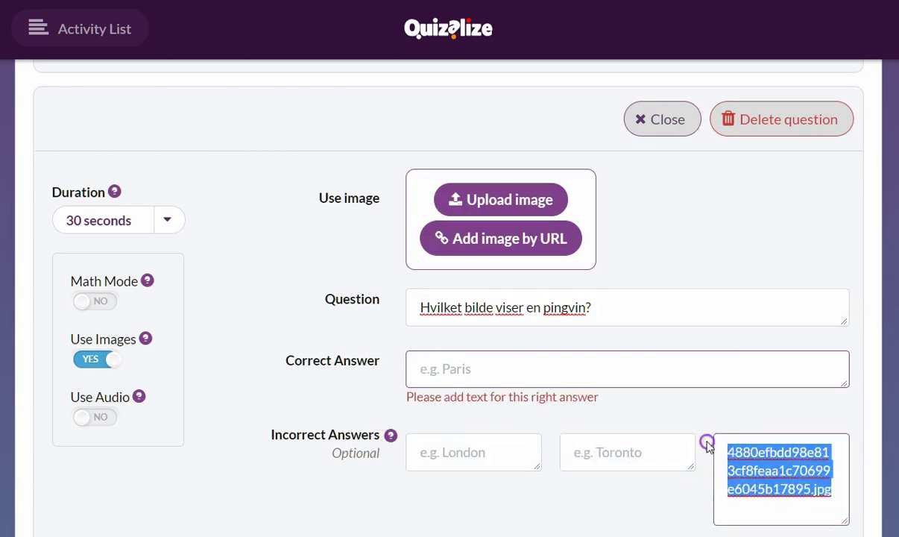
{"action": "key", "text": "ctrl+x"}
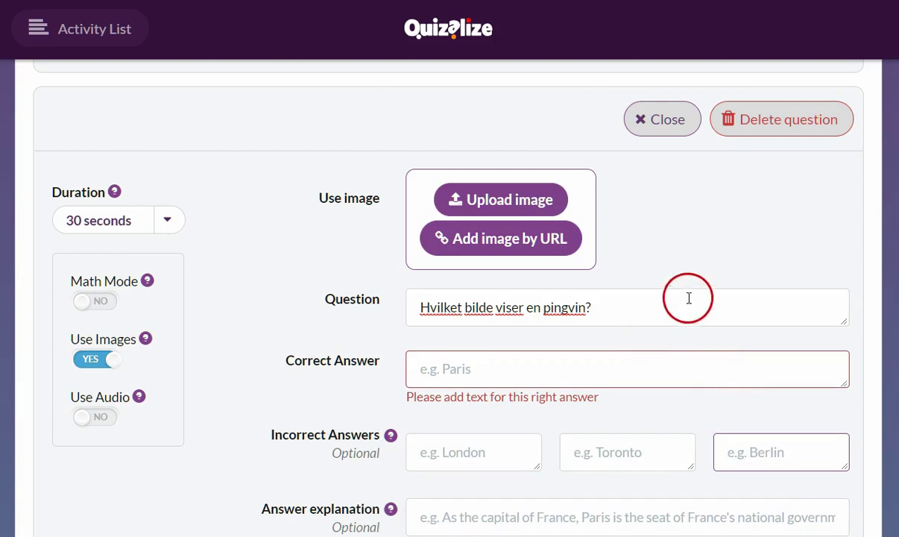
{"action": "left_click", "coordinate": [117, 366]}
{"action": "left_click", "coordinate": [127, 364]}
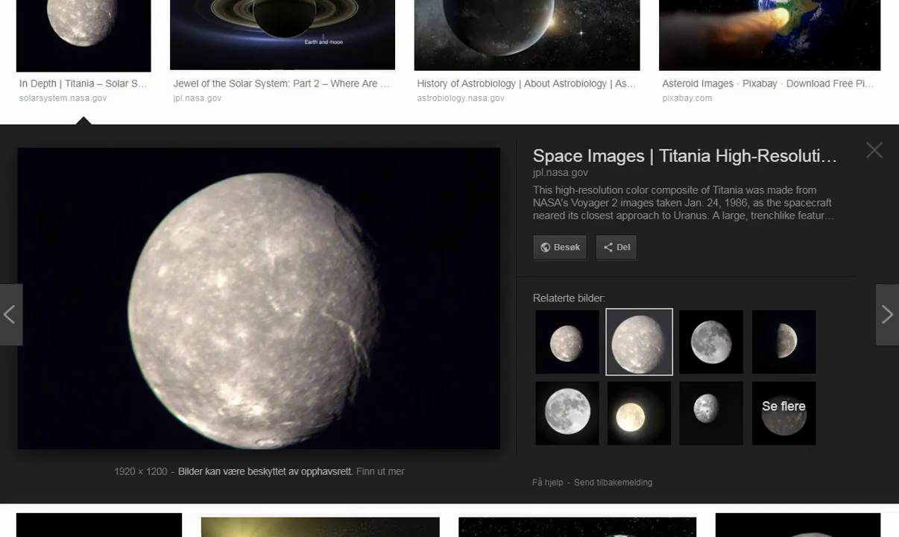
Switch to Google Images and search for "penguin" in place of "stone planets"
{"action": "scroll", "coordinate": [661, 70], "scroll_direction": "up", "scroll_amount": 3}
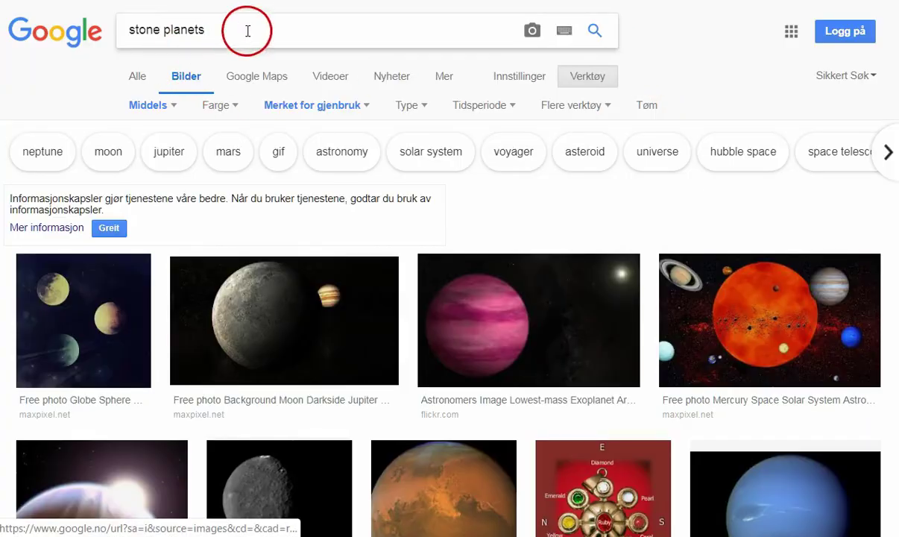
{"action": "triple_click", "coordinate": [247, 31]}
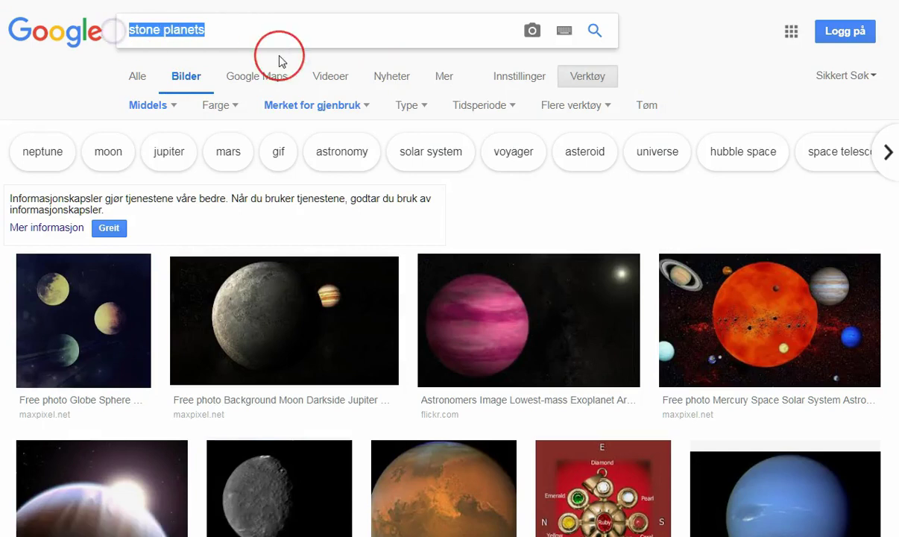
{"action": "type", "text": "pengui"}
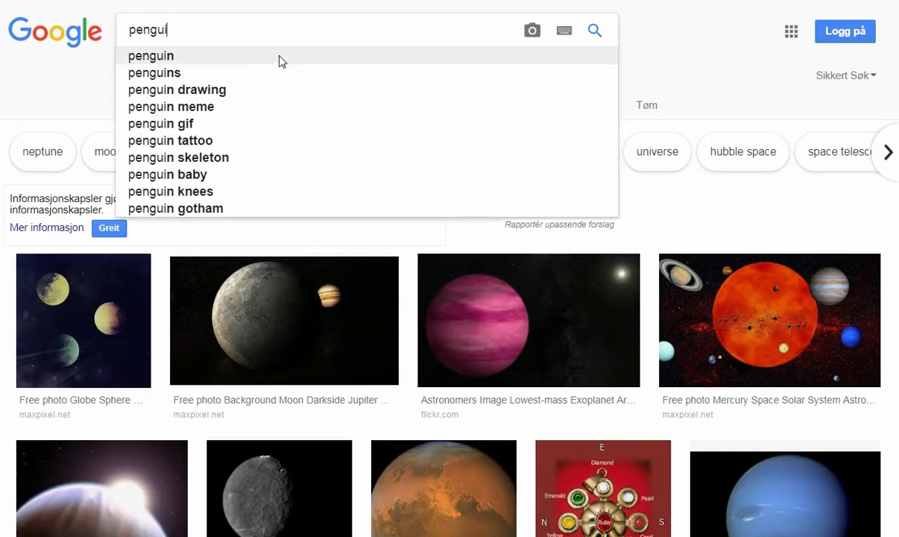
{"action": "type", "text": "n"}
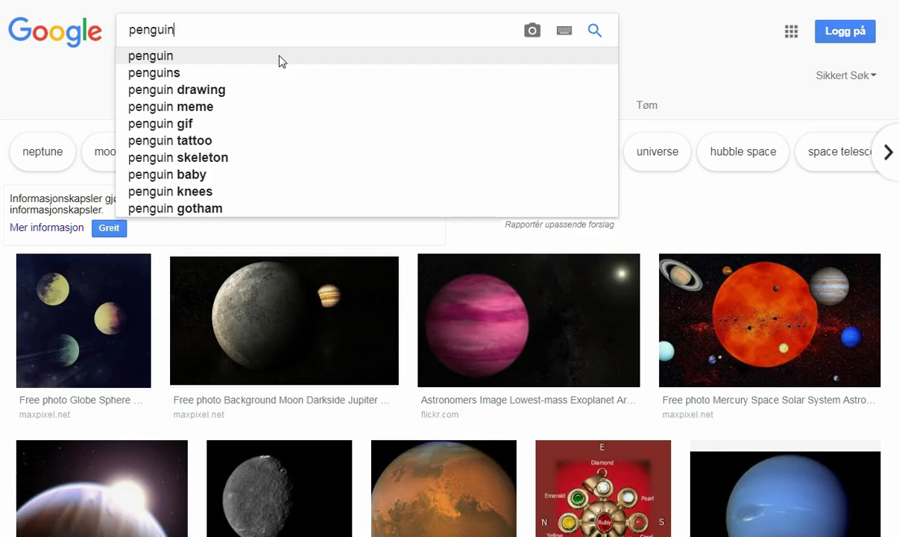
{"action": "key", "text": "Return"}
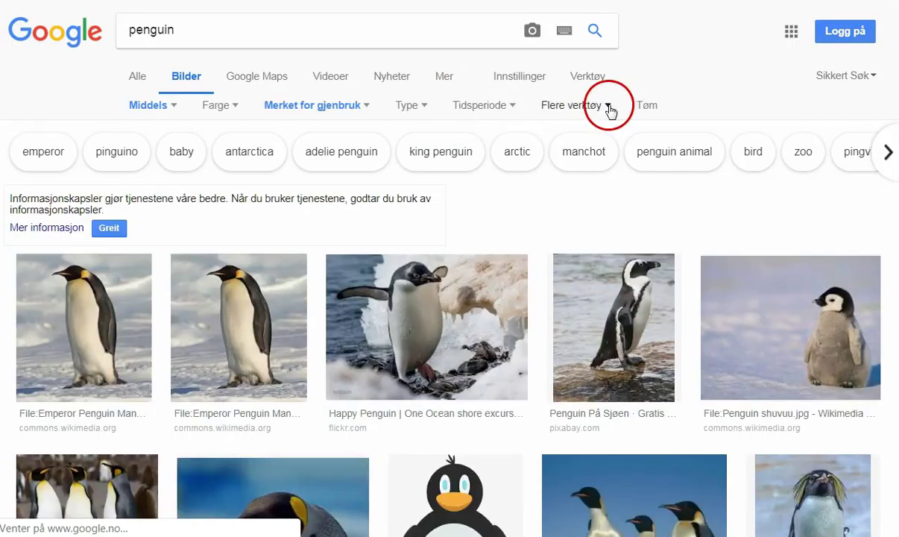
Open the Pixabay photo of the yellow-crested penguin and copy its image address
{"action": "scroll", "coordinate": [617, 97], "scroll_direction": "down", "scroll_amount": 3}
{"action": "left_click", "coordinate": [831, 302]}
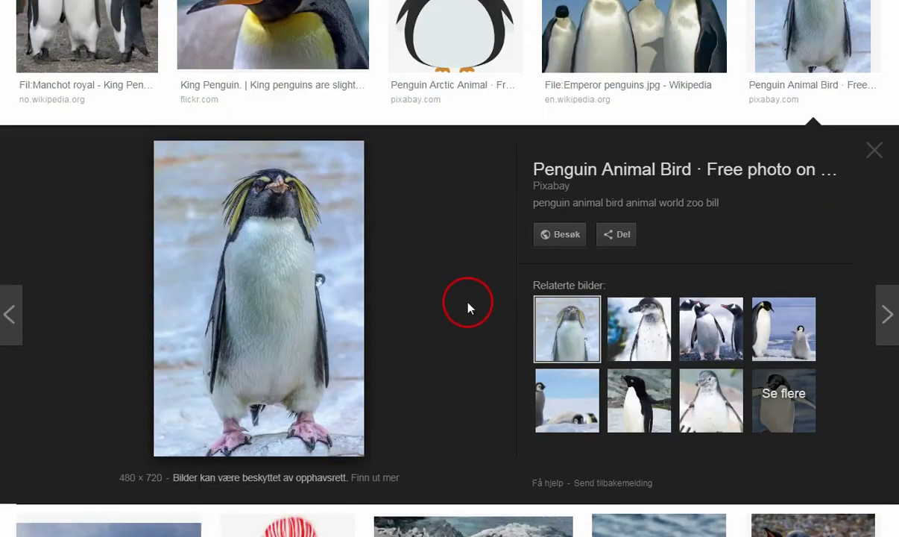
{"action": "right_click", "coordinate": [216, 249]}
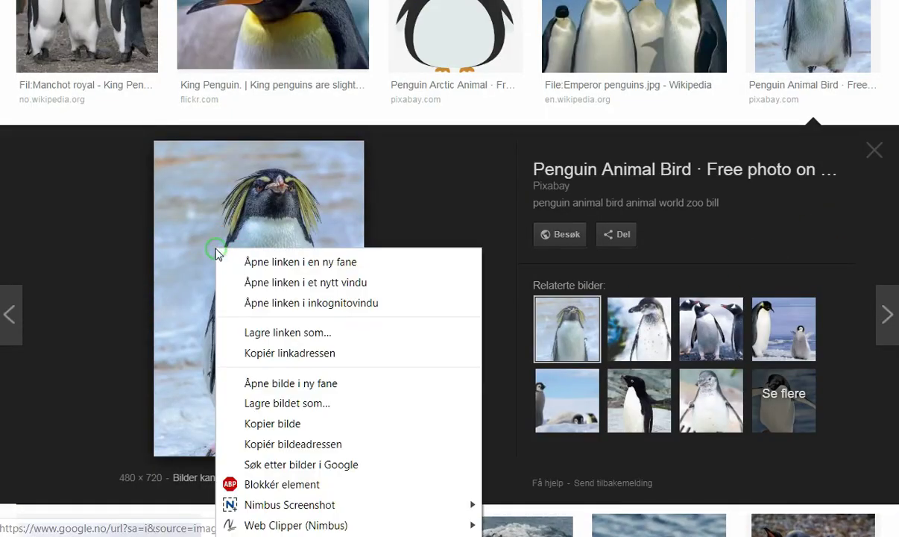
{"action": "left_click", "coordinate": [331, 444]}
Return to Quizalize and add the penguin photo to the question by its copied URL
{"action": "key", "text": "alt+Tab"}
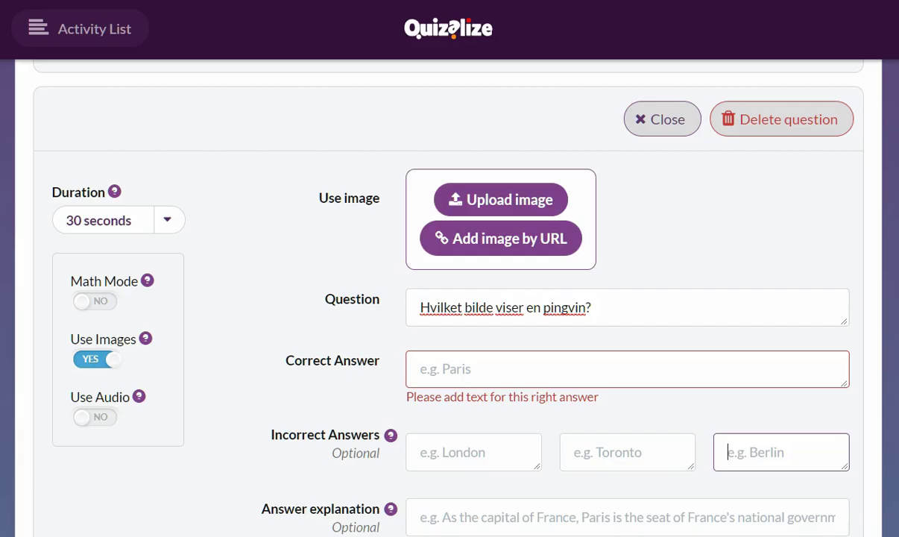
{"action": "left_click", "coordinate": [503, 240]}
{"action": "right_click", "coordinate": [431, 261]}
{"action": "left_click", "coordinate": [517, 370]}
{"action": "left_click", "coordinate": [489, 347]}
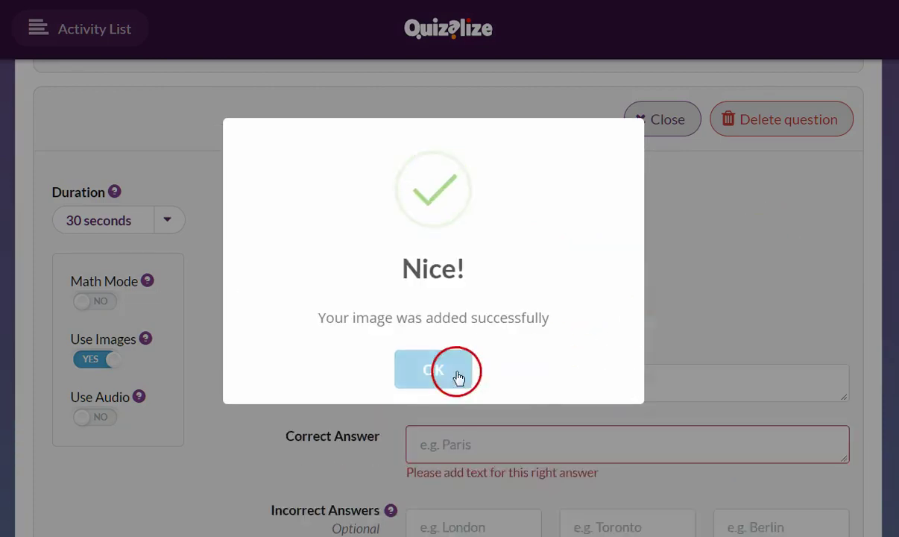
{"action": "left_click", "coordinate": [450, 371]}
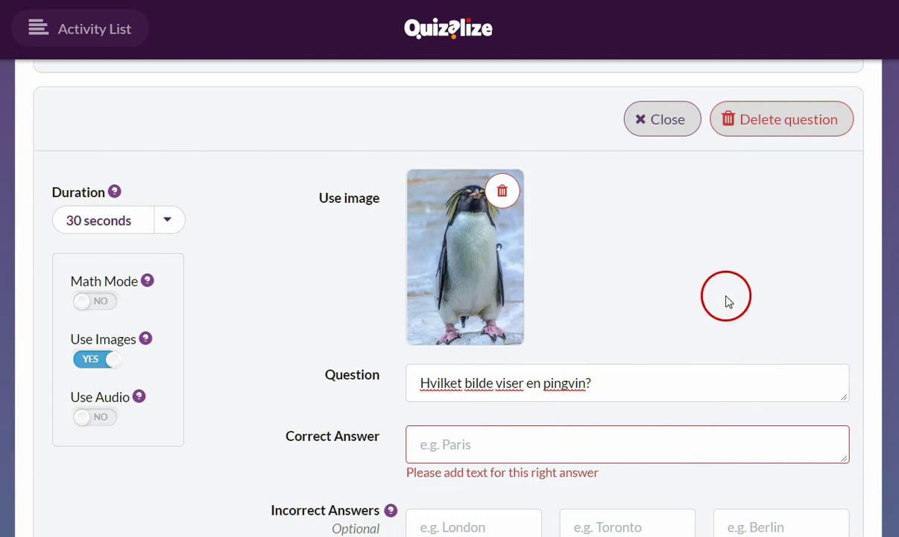
Copy the image address of the uploaded penguin picture and paste it as the question's correct answer
{"action": "right_click", "coordinate": [462, 218]}
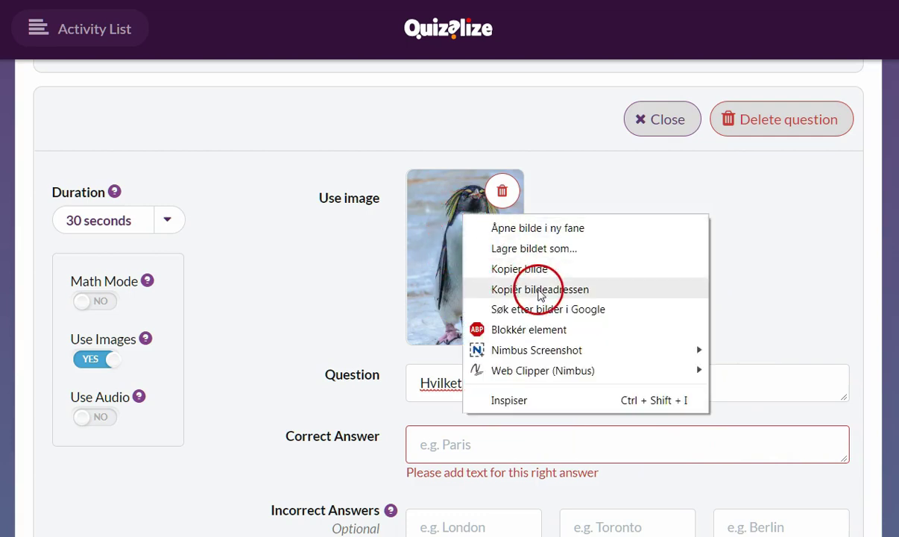
{"action": "left_click", "coordinate": [536, 289]}
{"action": "left_click", "coordinate": [526, 445]}
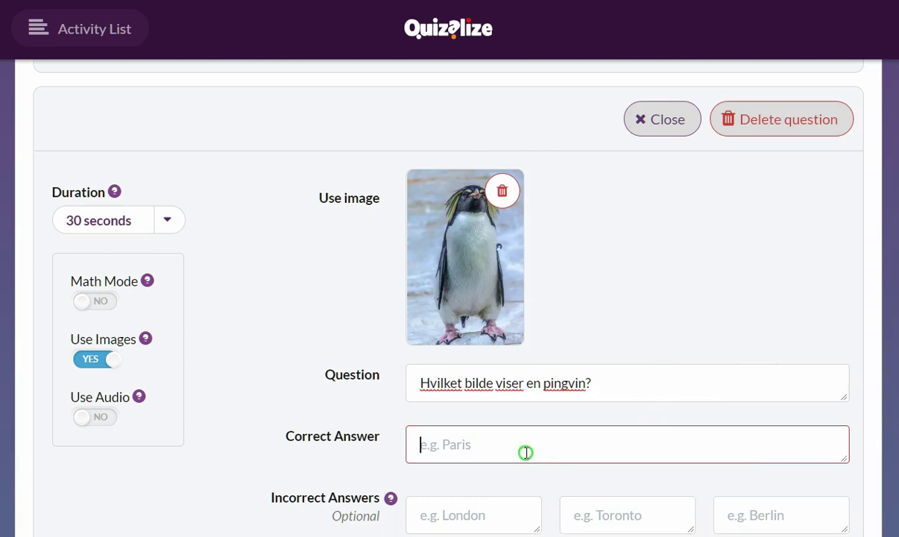
{"action": "right_click", "coordinate": [525, 446]}
{"action": "left_click", "coordinate": [622, 278]}
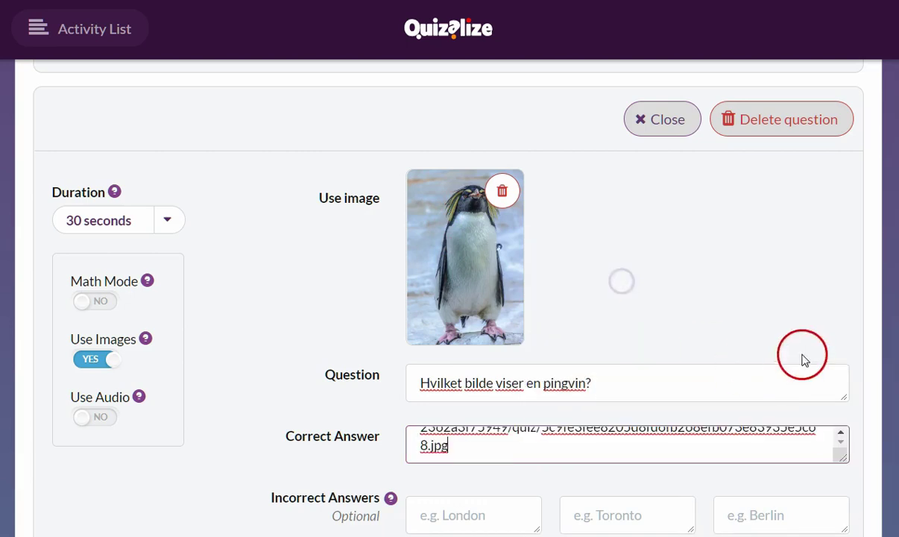
{"action": "left_click_drag", "start_coordinate": [847, 458], "coordinate": [843, 505]}
{"action": "left_click", "coordinate": [581, 457]}
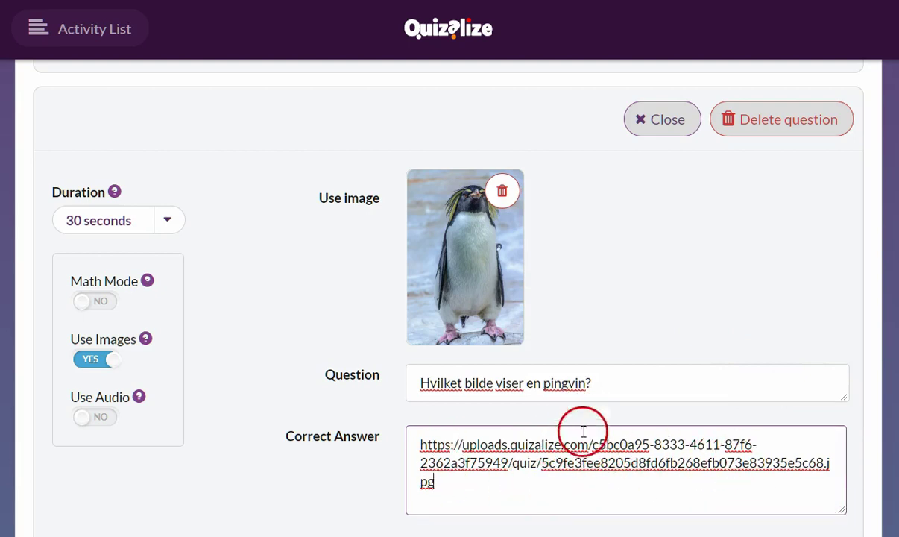
{"action": "left_click", "coordinate": [420, 446]}
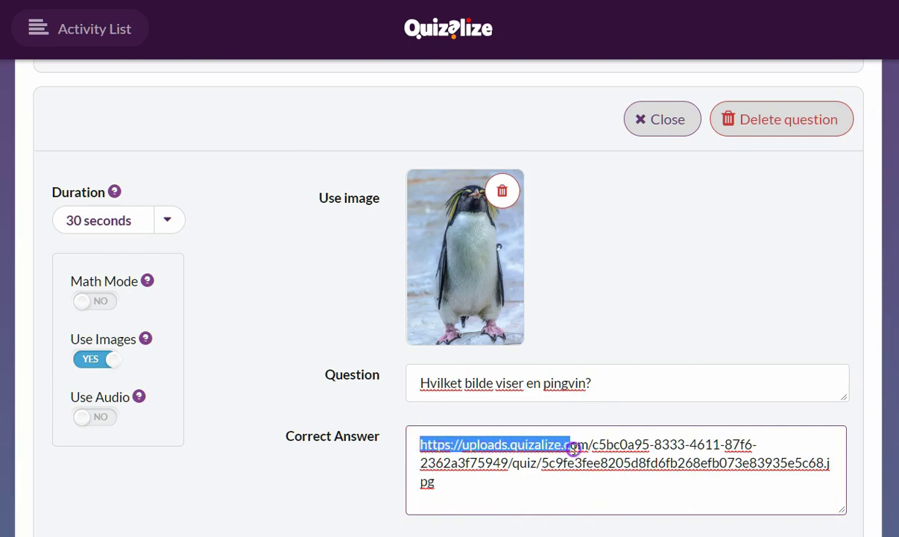
{"action": "key", "text": "shift+Right"}
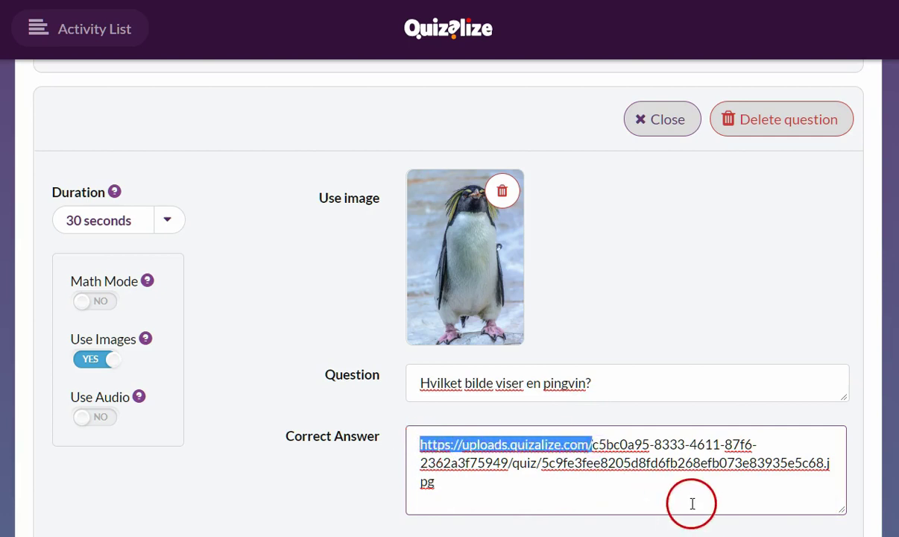
{"action": "key", "text": "BackSpace"}
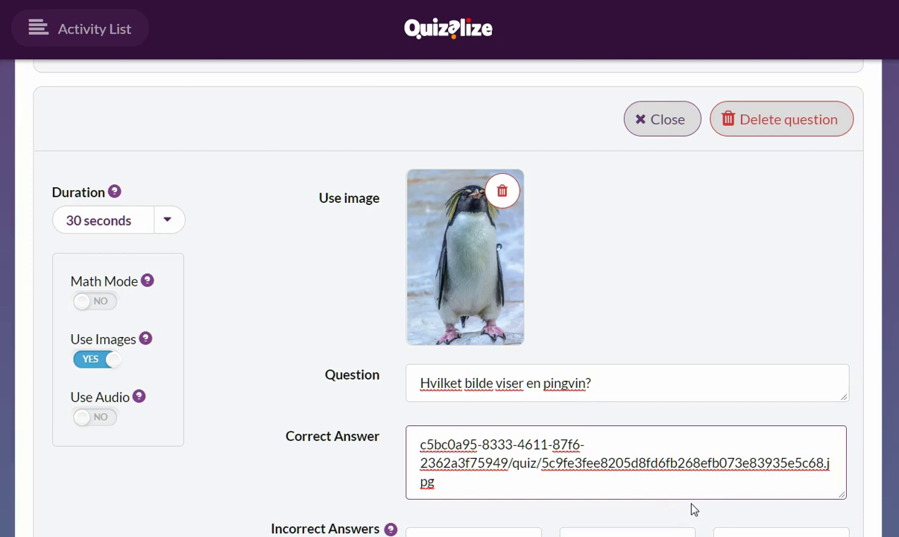
{"action": "type", "text": "#"}
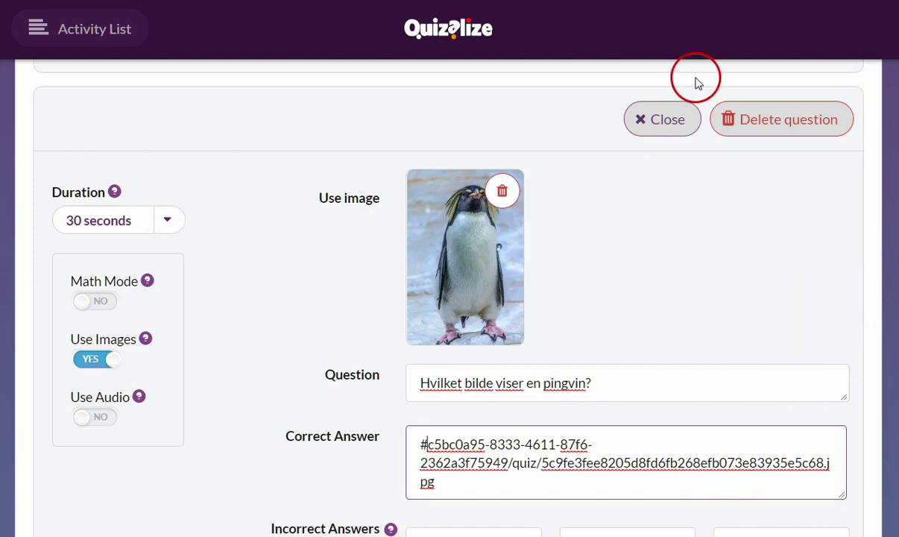
Switch to Google Images and search for "spurv" to find an incorrect answer picture
{"action": "key", "text": "ctrl+Tab"}
{"action": "scroll", "coordinate": [758, 56], "scroll_direction": "up", "scroll_amount": 10}
{"action": "left_click", "coordinate": [144, 32]}
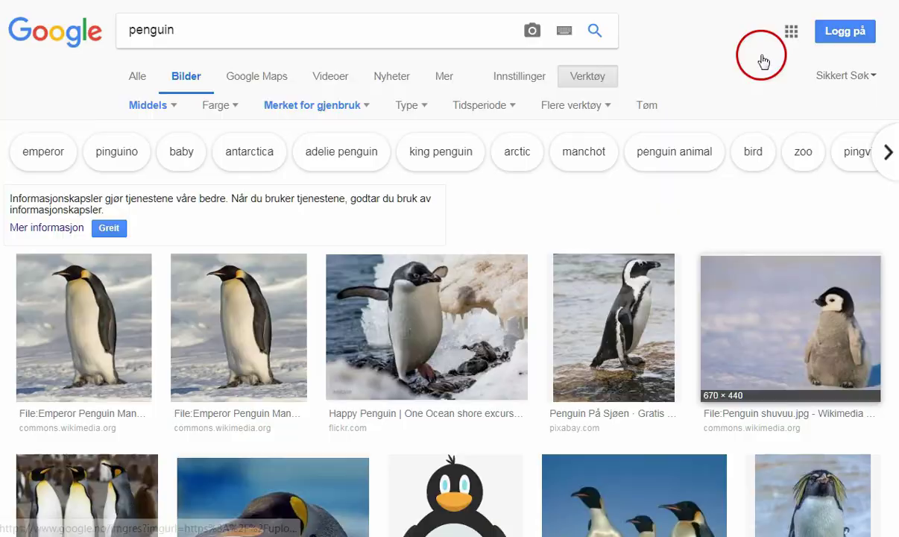
{"action": "double_click", "coordinate": [236, 30]}
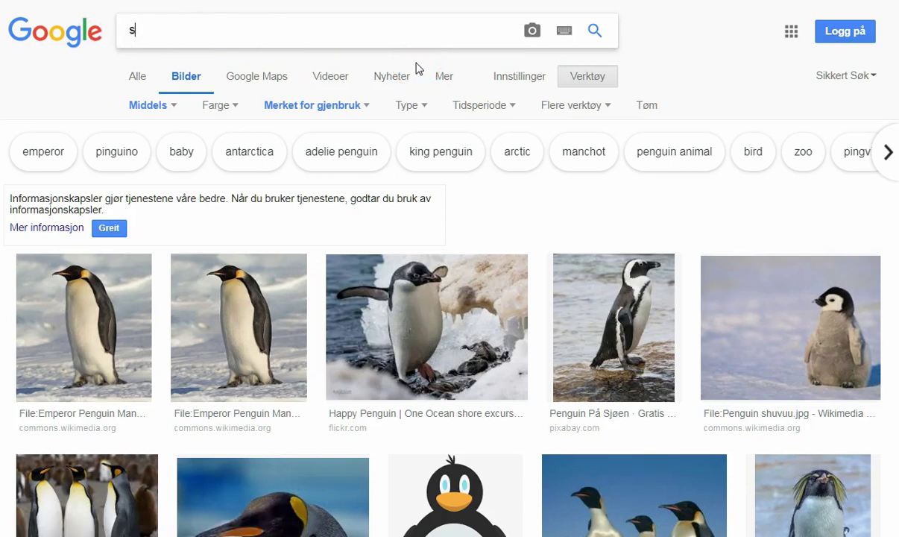
{"action": "type", "text": "spurv"}
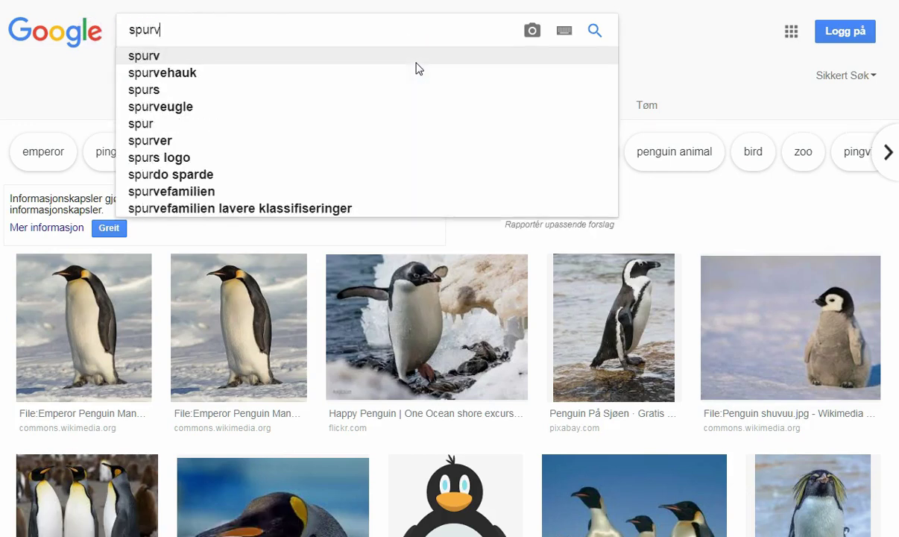
{"action": "key", "text": "Return"}
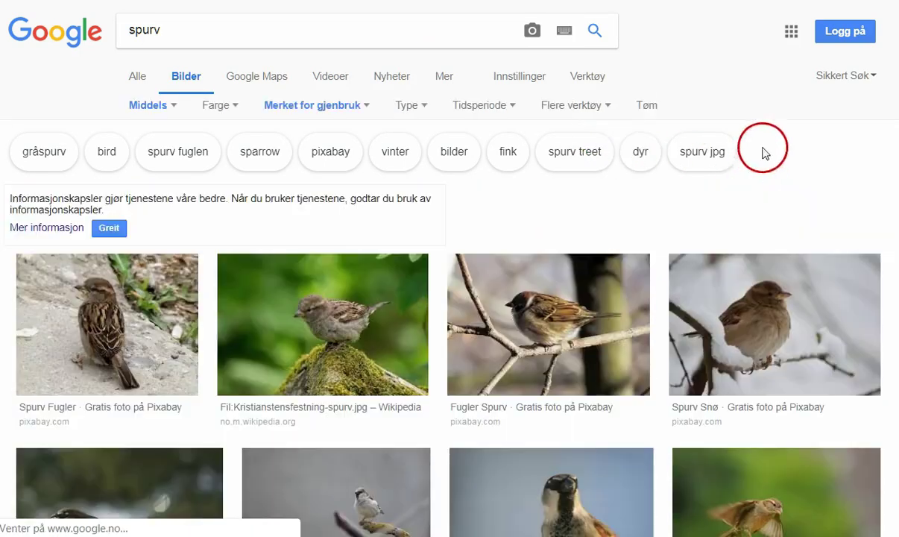
Open the Pixabay photo of the sparrow standing on stone and copy its image address
{"action": "scroll", "coordinate": [776, 106], "scroll_direction": "down", "scroll_amount": 3}
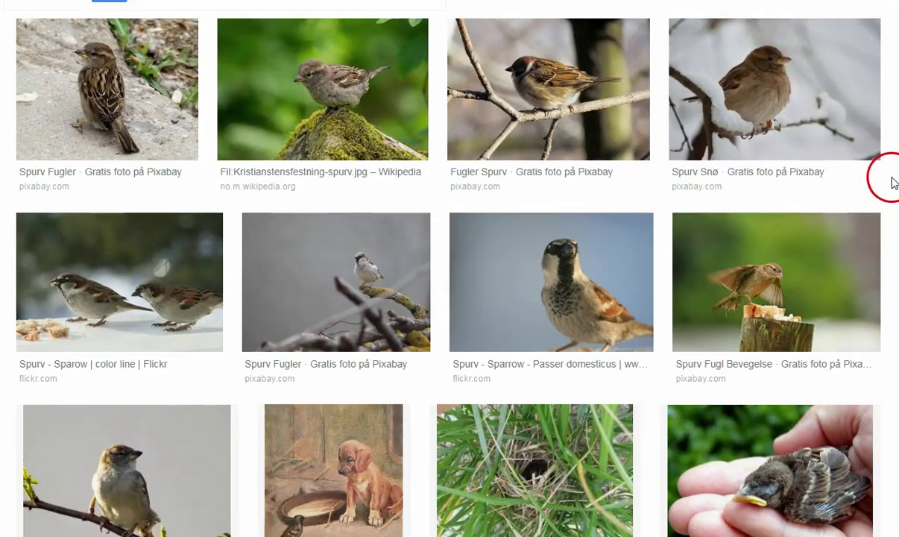
{"action": "left_click", "coordinate": [125, 76]}
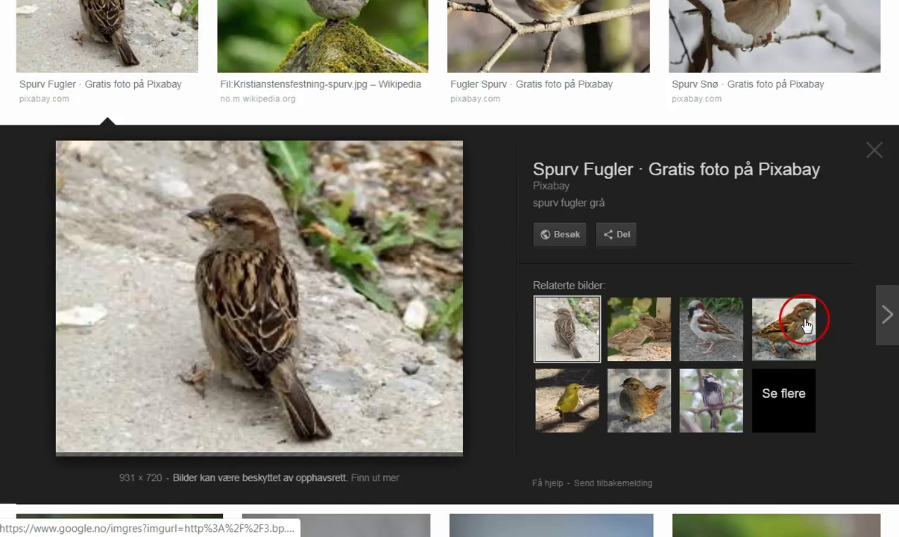
{"action": "right_click", "coordinate": [331, 280]}
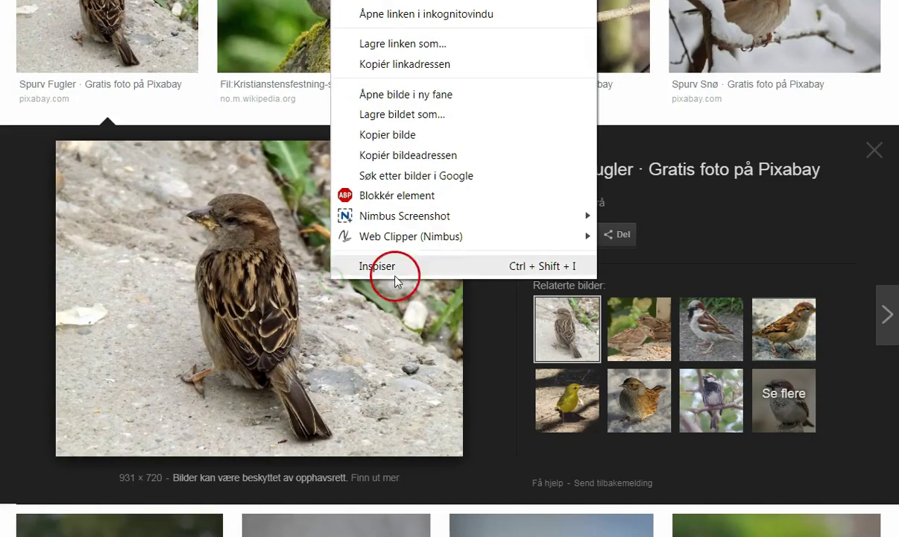
{"action": "left_click", "coordinate": [439, 154]}
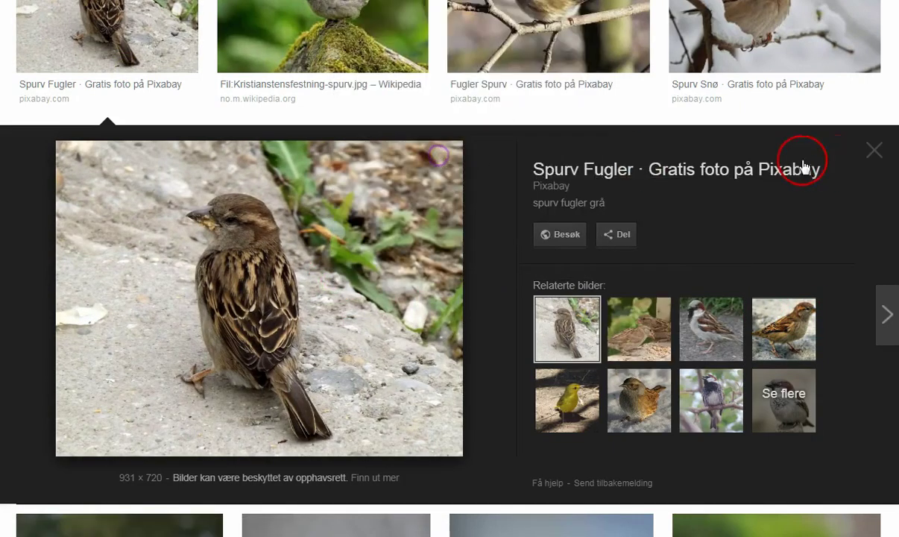
Switch to Quizalize and replace the question's penguin image with the sparrow photo by its copied URL
{"action": "left_click", "coordinate": [537, 20]}
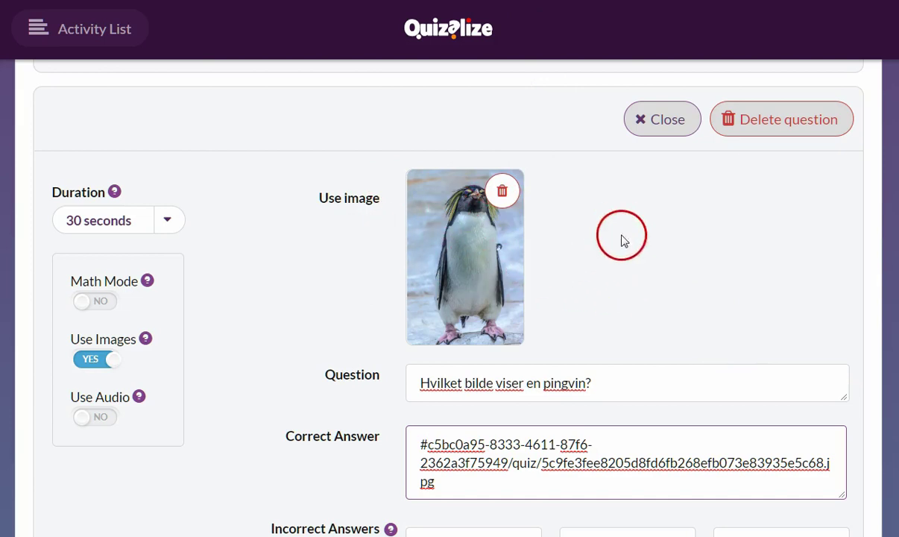
{"action": "left_click", "coordinate": [503, 193]}
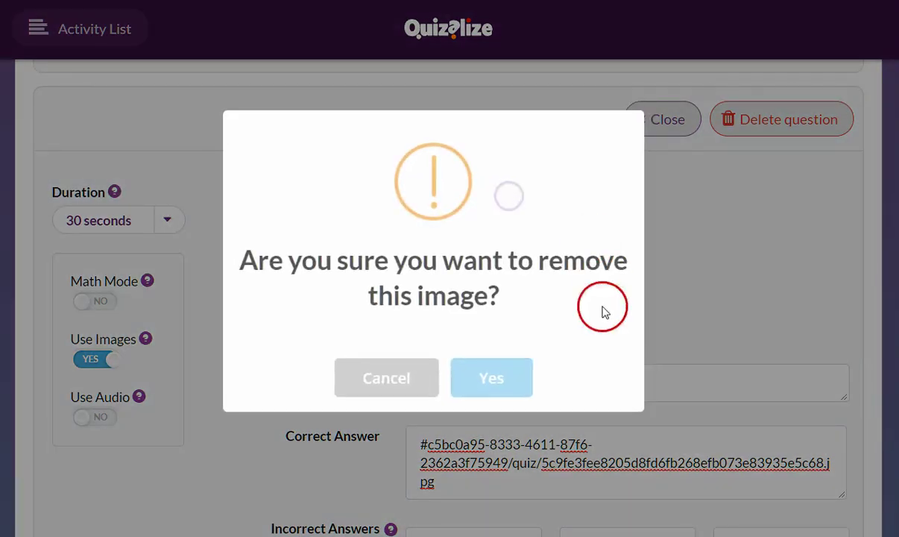
{"action": "left_click", "coordinate": [505, 381]}
{"action": "left_click", "coordinate": [525, 239]}
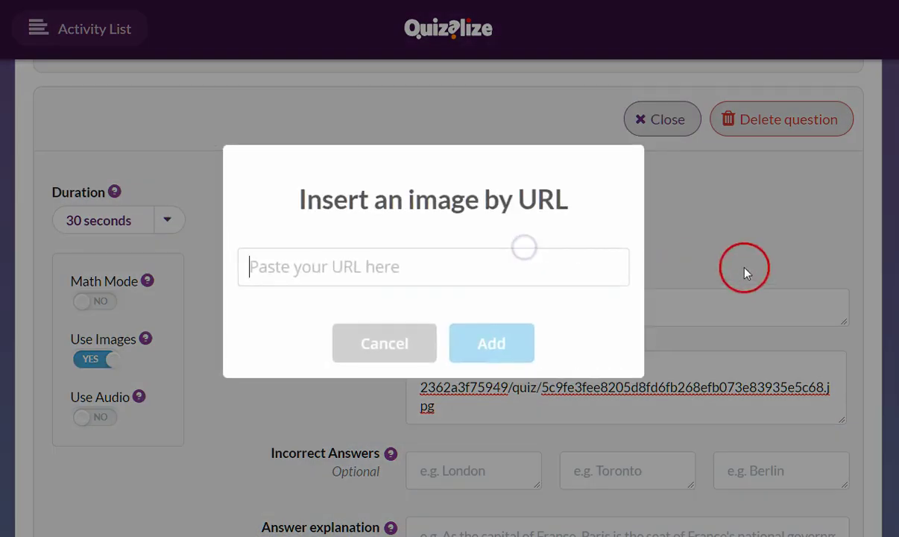
{"action": "right_click", "coordinate": [475, 265]}
{"action": "left_click", "coordinate": [546, 371]}
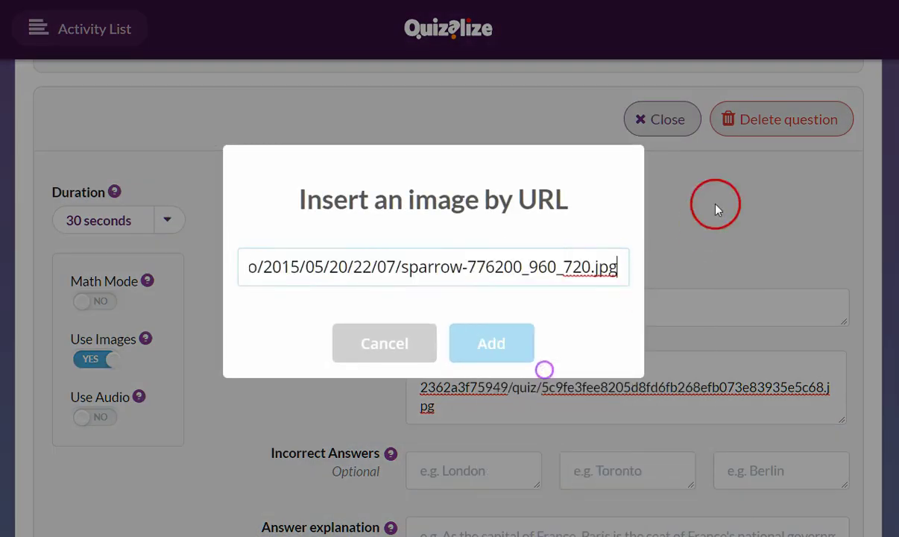
{"action": "left_click", "coordinate": [488, 343]}
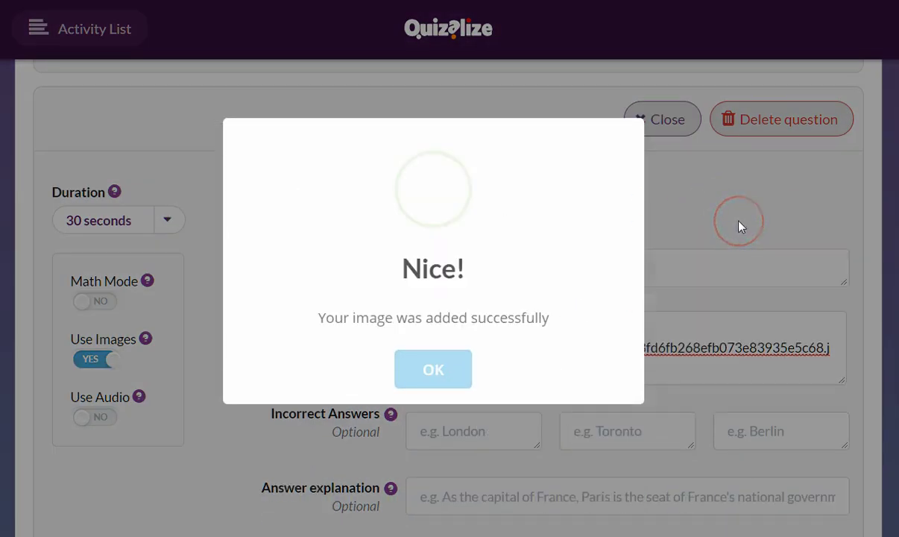
{"action": "left_click", "coordinate": [439, 368]}
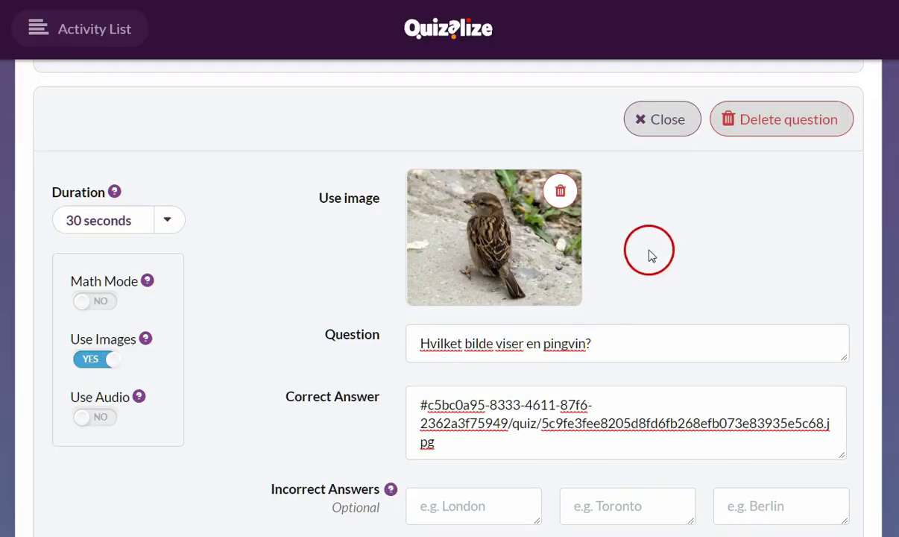
Copy the image address of the uploaded sparrow picture and paste it as the first incorrect answer
{"action": "right_click", "coordinate": [465, 210]}
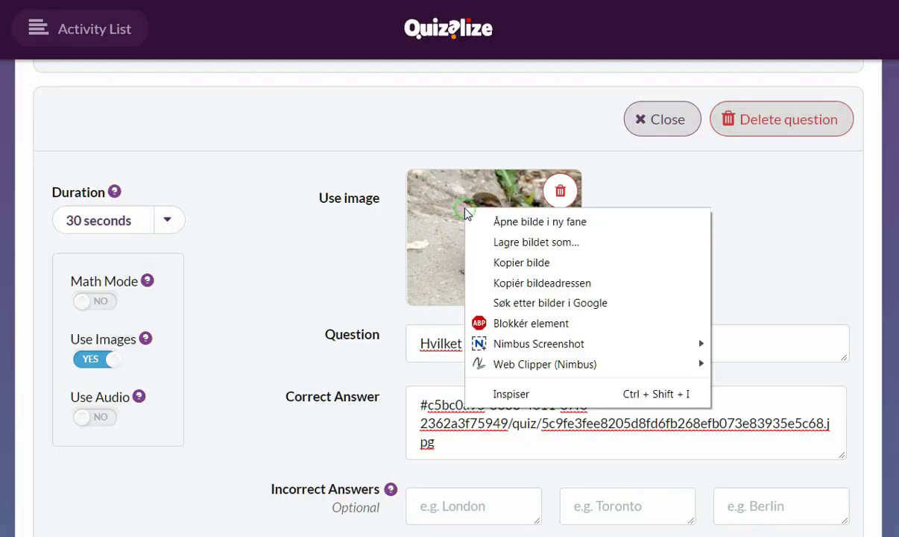
{"action": "left_click", "coordinate": [572, 281]}
{"action": "scroll", "coordinate": [821, 287], "scroll_direction": "down", "scroll_amount": 2}
{"action": "scroll", "coordinate": [467, 275], "scroll_direction": "down", "scroll_amount": 2}
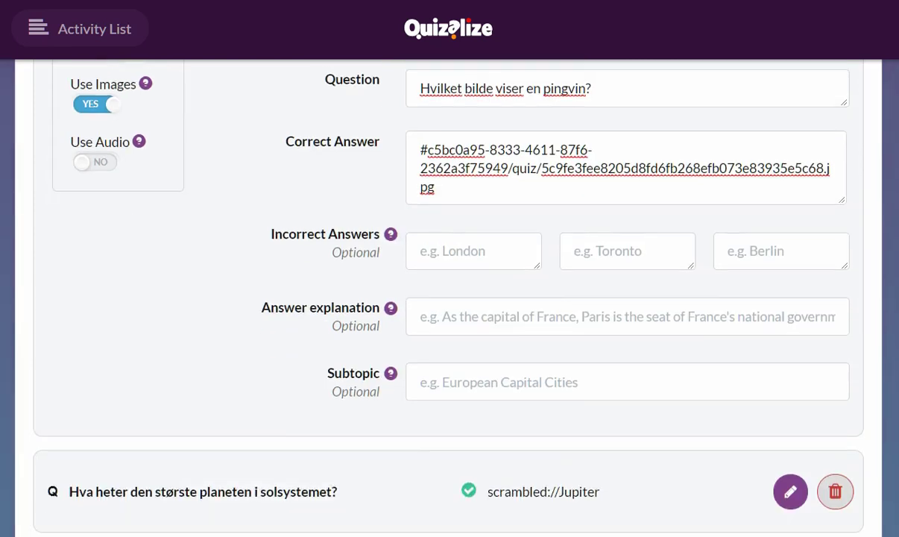
{"action": "right_click", "coordinate": [468, 250]}
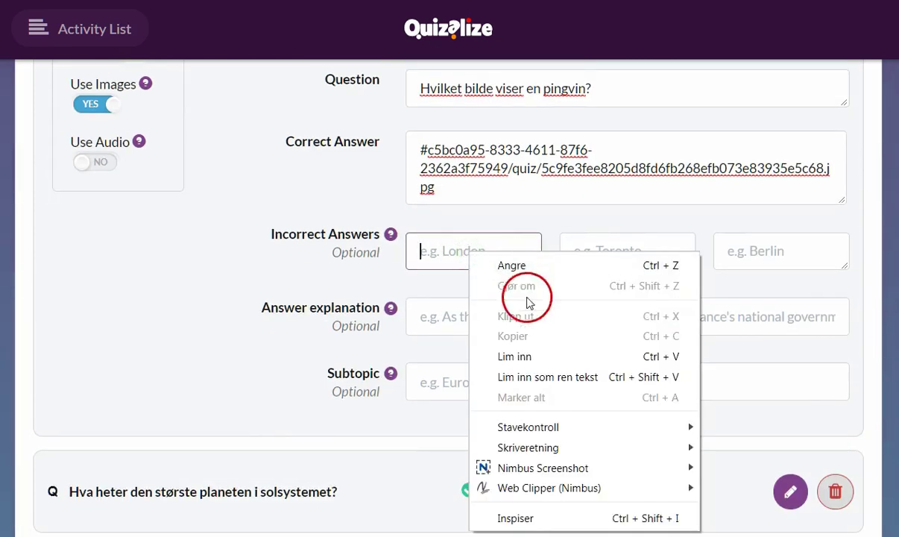
{"action": "left_click", "coordinate": [525, 356]}
{"action": "left_click_drag", "start_coordinate": [539, 267], "coordinate": [562, 429]}
{"action": "left_click", "coordinate": [458, 277]}
{"action": "left_click", "coordinate": [458, 272]}
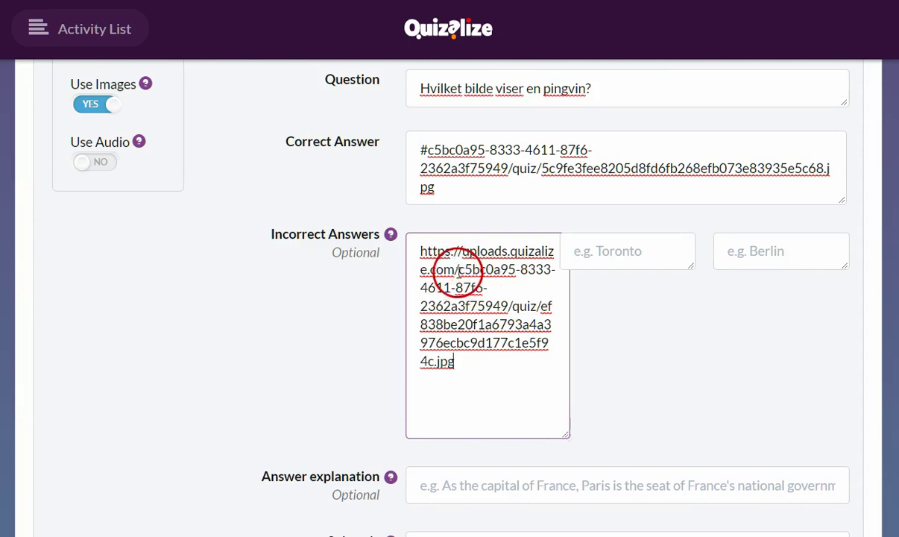
{"action": "left_click_drag", "start_coordinate": [425, 269], "coordinate": [412, 254]}
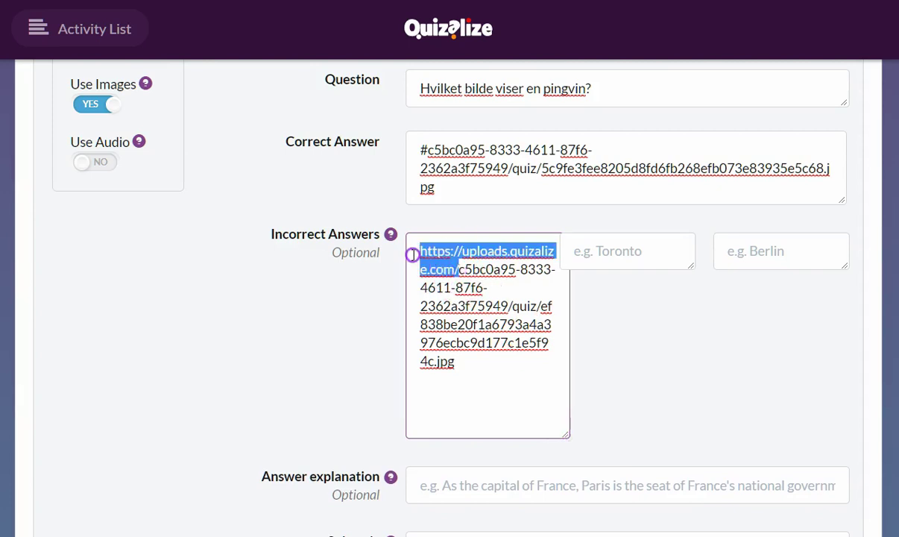
{"action": "key", "text": "BackSpace"}
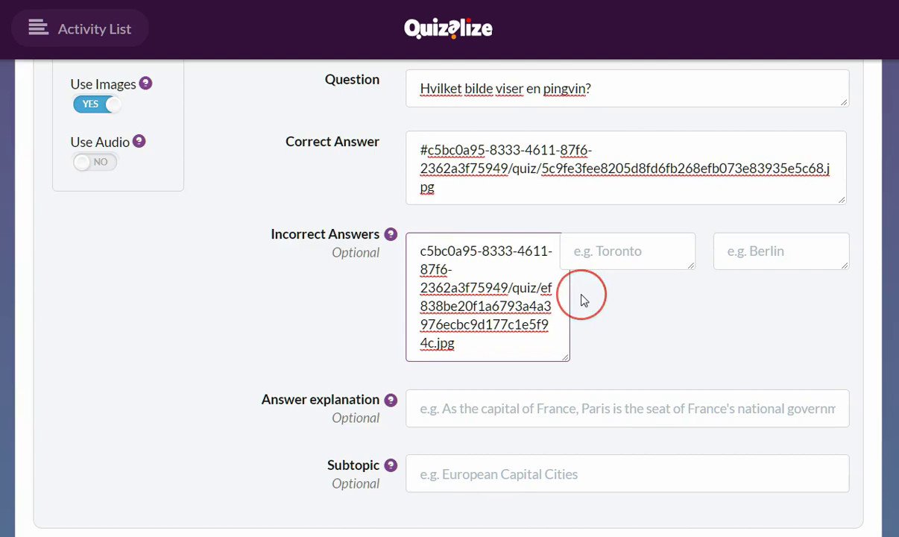
{"action": "type", "text": "#"}
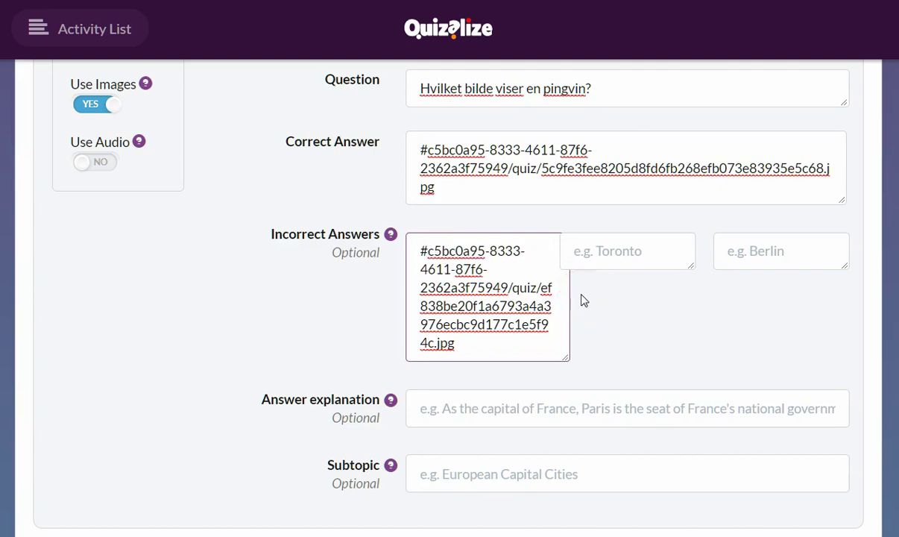
Switch to Google Images and search for "peregrine falcon" to find a second incorrect answer picture
{"action": "left_click", "coordinate": [645, 253]}
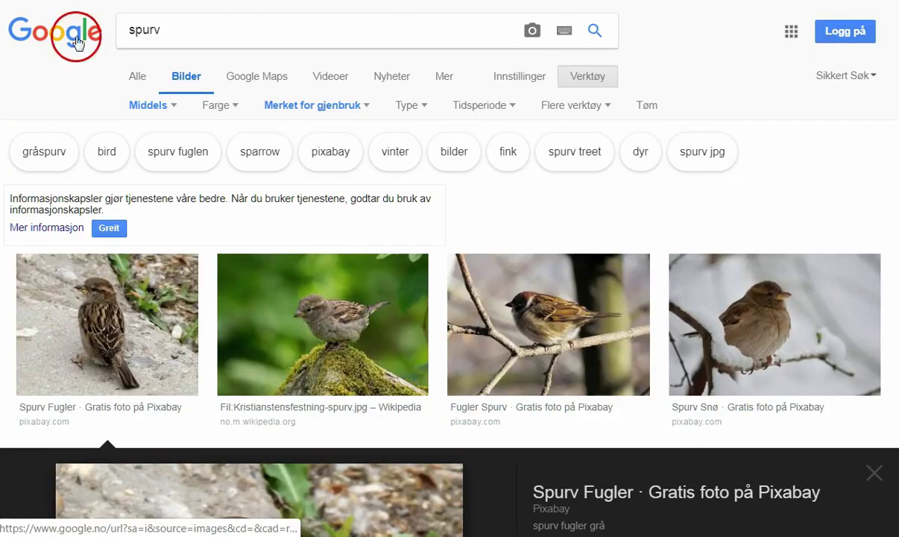
{"action": "double_click", "coordinate": [201, 30]}
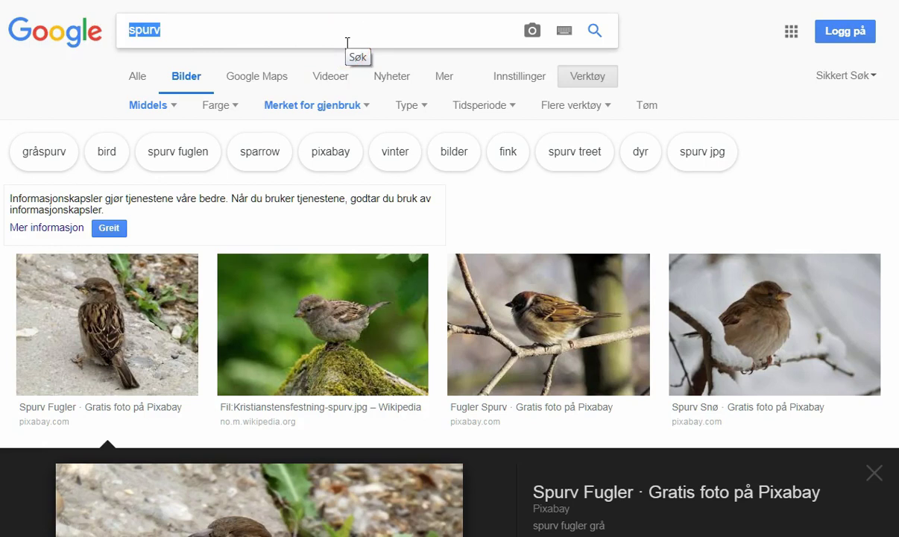
{"action": "type", "text": "perer"}
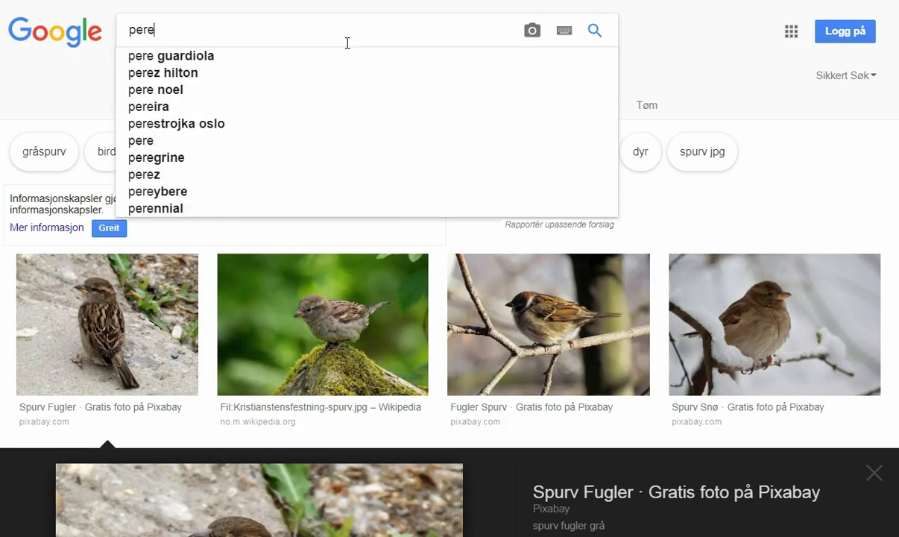
{"action": "type", "text": "grine "}
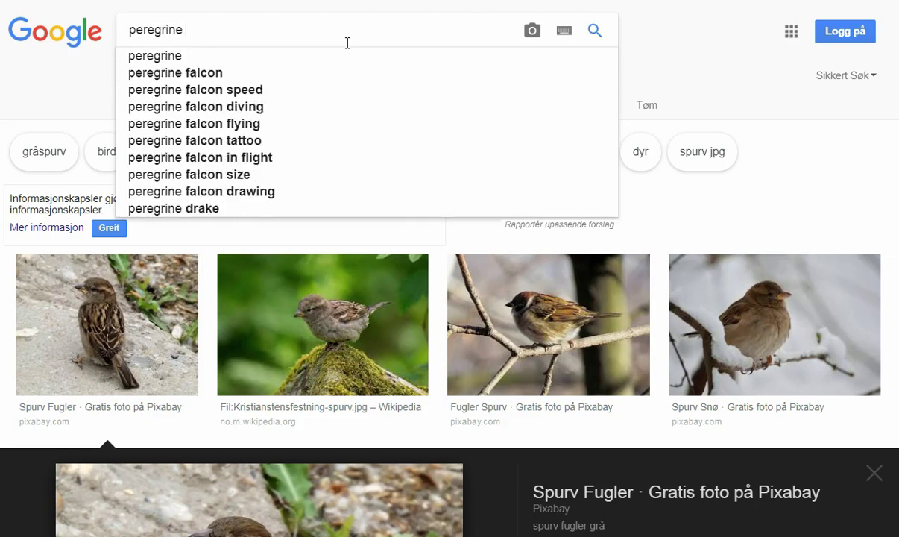
{"action": "type", "text": "fac"}
{"action": "key", "text": "BackSpace"}
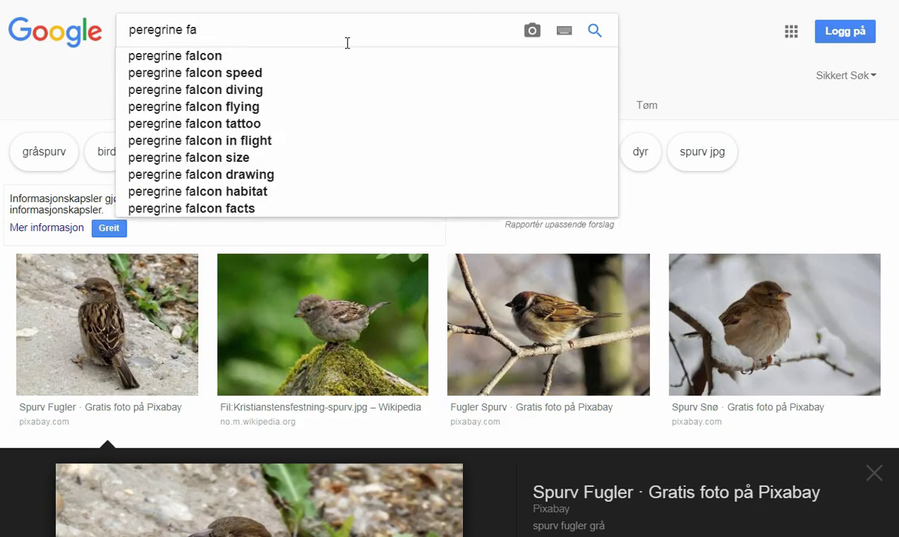
{"action": "key", "text": "Down"}
{"action": "key", "text": "Return"}
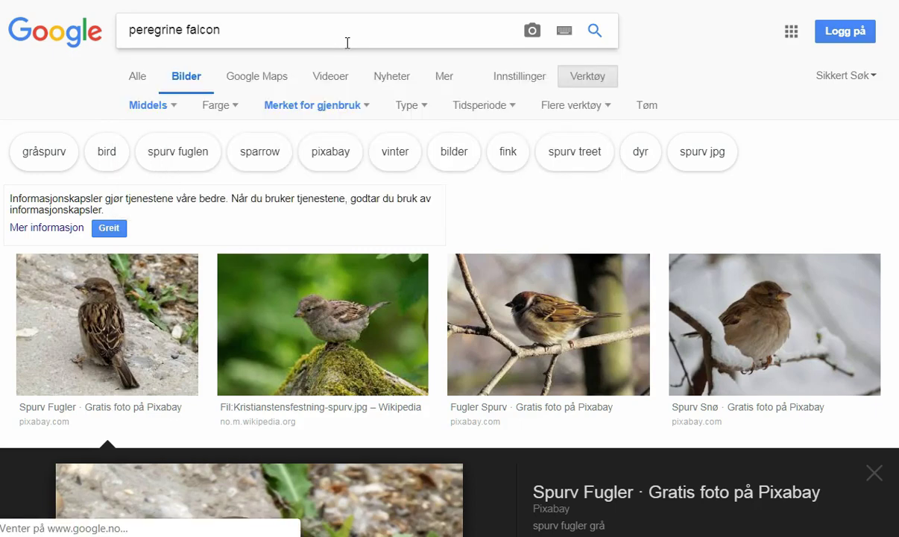
Open the Wikimedia Commons photo of the perched peregrine falcon and copy its image address
{"action": "scroll", "coordinate": [728, 50], "scroll_direction": "down", "scroll_amount": 3}
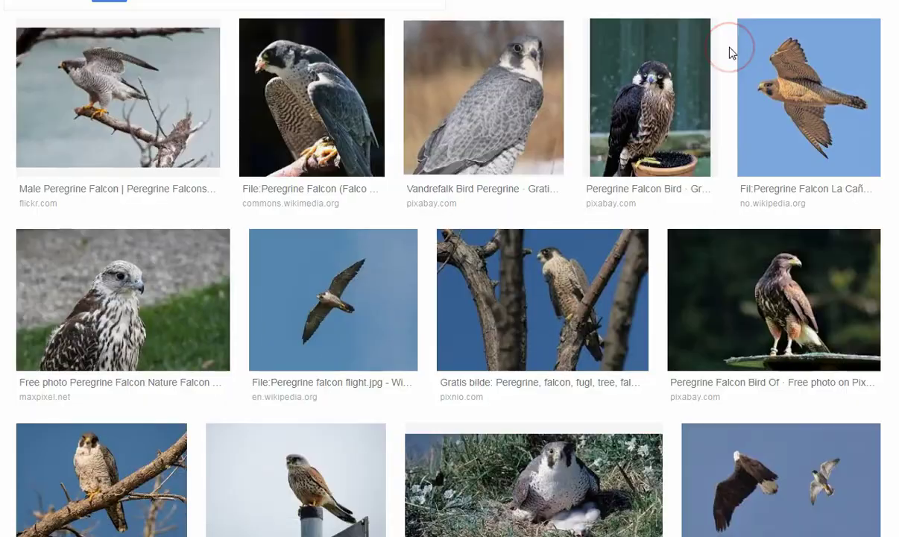
{"action": "left_click", "coordinate": [328, 82]}
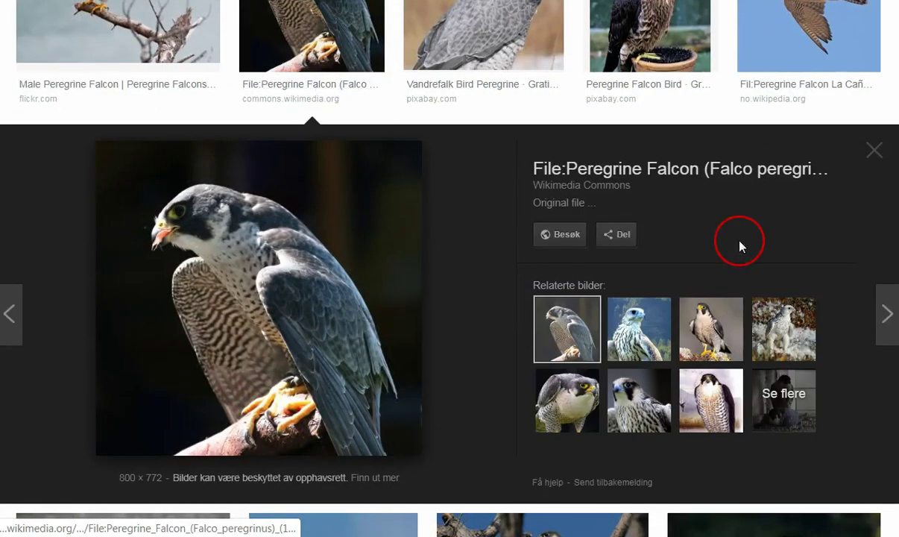
{"action": "right_click", "coordinate": [191, 242]}
{"action": "left_click", "coordinate": [296, 440]}
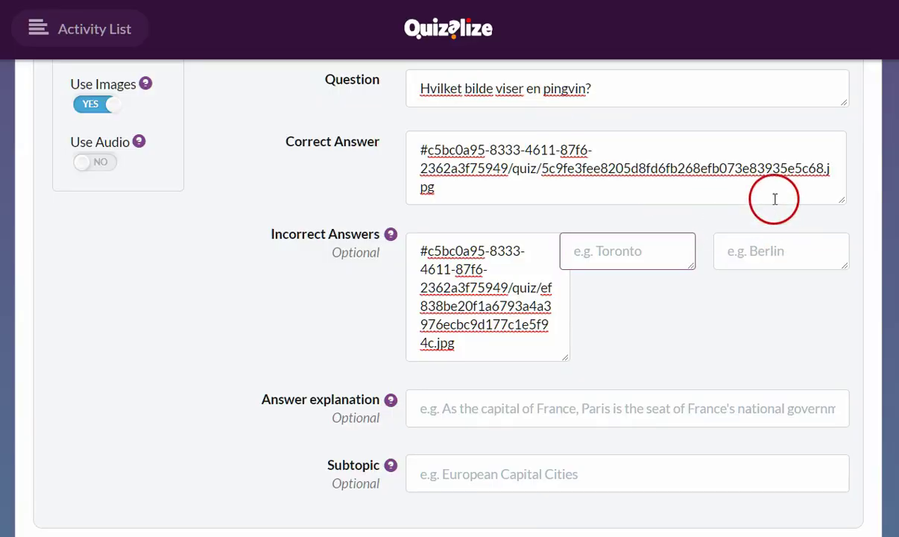
Back in Quizalize, replace the question's sparrow image with the peregrine falcon photo by its copied URL
{"action": "scroll", "coordinate": [772, 195], "scroll_direction": "up", "scroll_amount": 3}
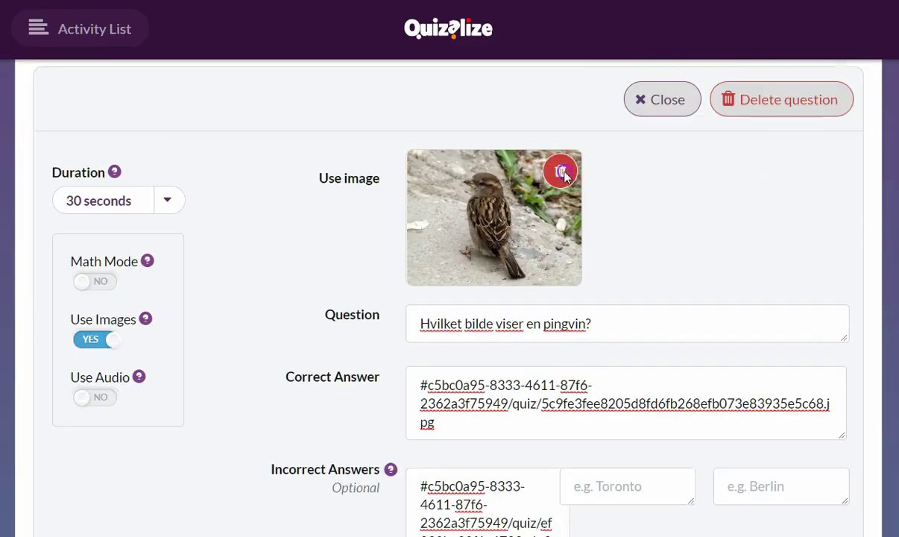
{"action": "left_click", "coordinate": [562, 172]}
{"action": "left_click", "coordinate": [492, 377]}
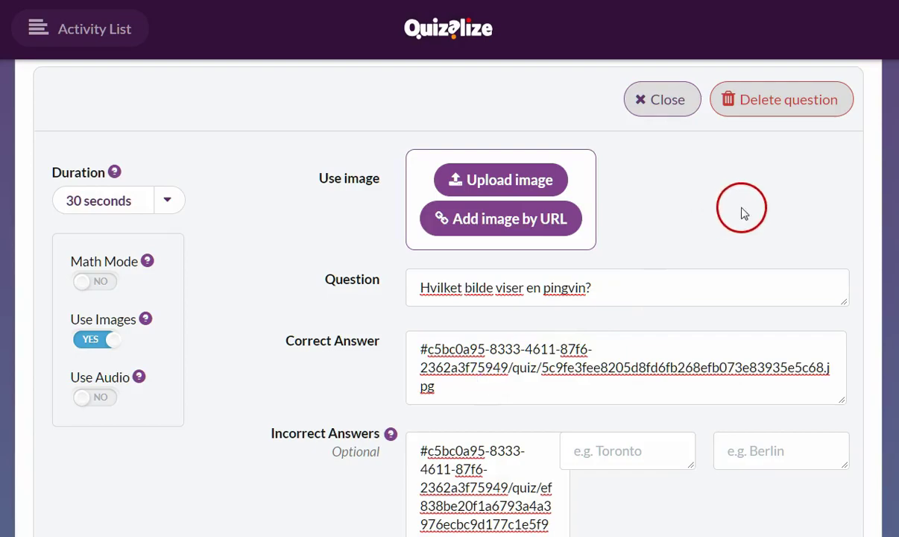
{"action": "left_click", "coordinate": [522, 222]}
{"action": "right_click", "coordinate": [438, 269]}
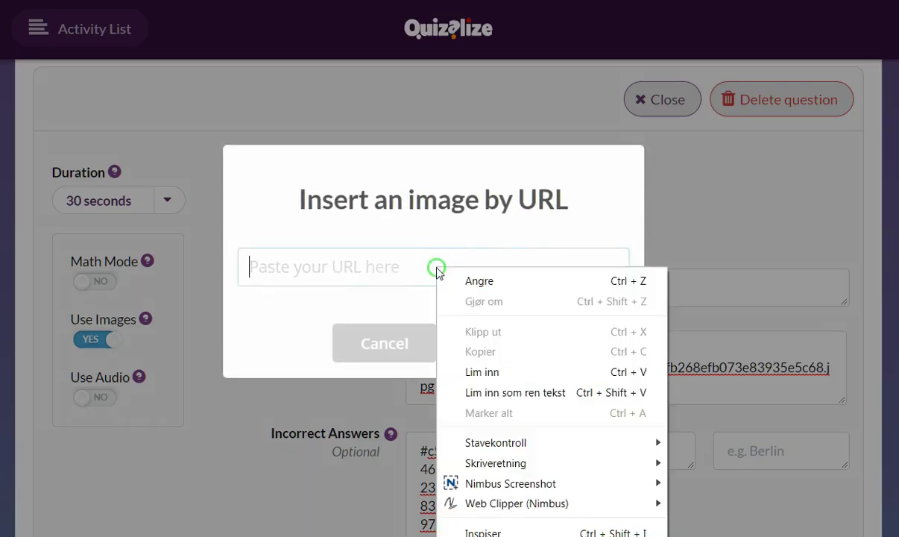
{"action": "left_click", "coordinate": [516, 374]}
{"action": "left_click", "coordinate": [505, 344]}
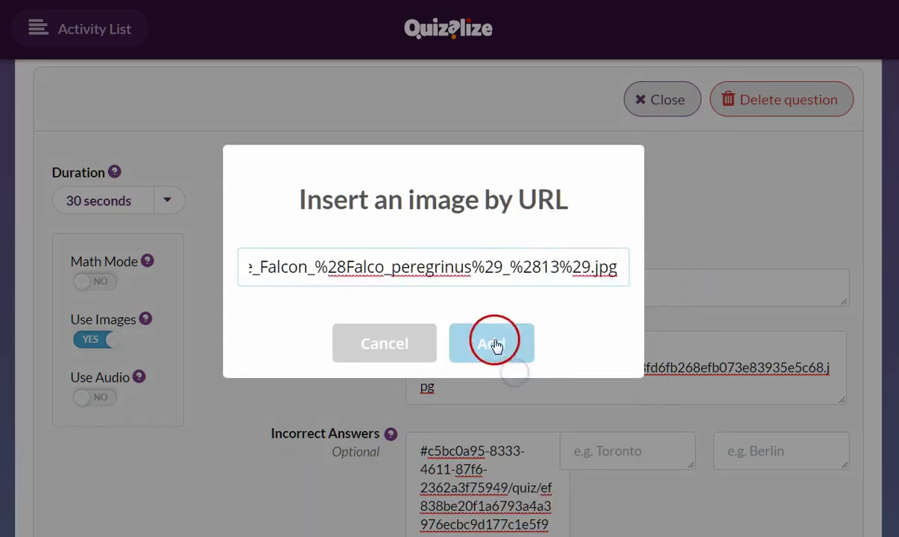
{"action": "left_click", "coordinate": [454, 369]}
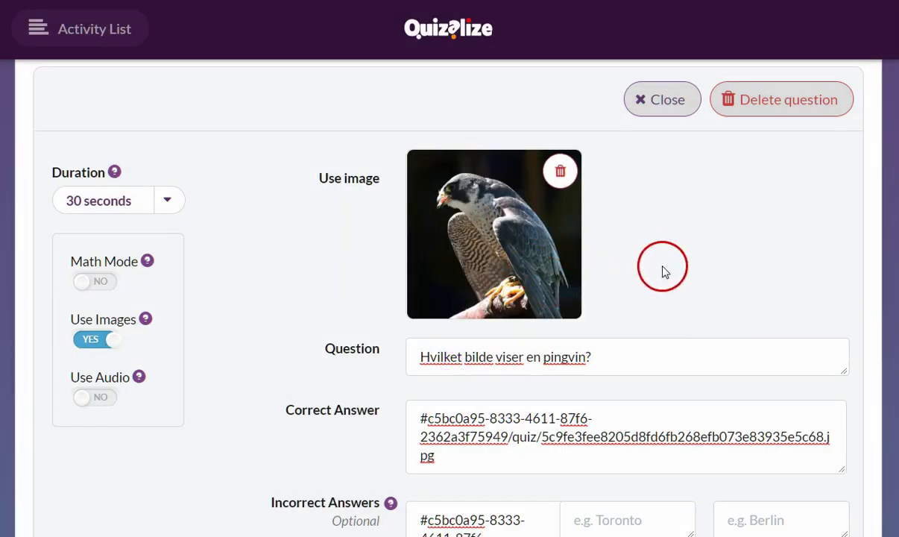
Copy the image address of the uploaded falcon picture and paste it as the second incorrect answer
{"action": "right_click", "coordinate": [462, 212]}
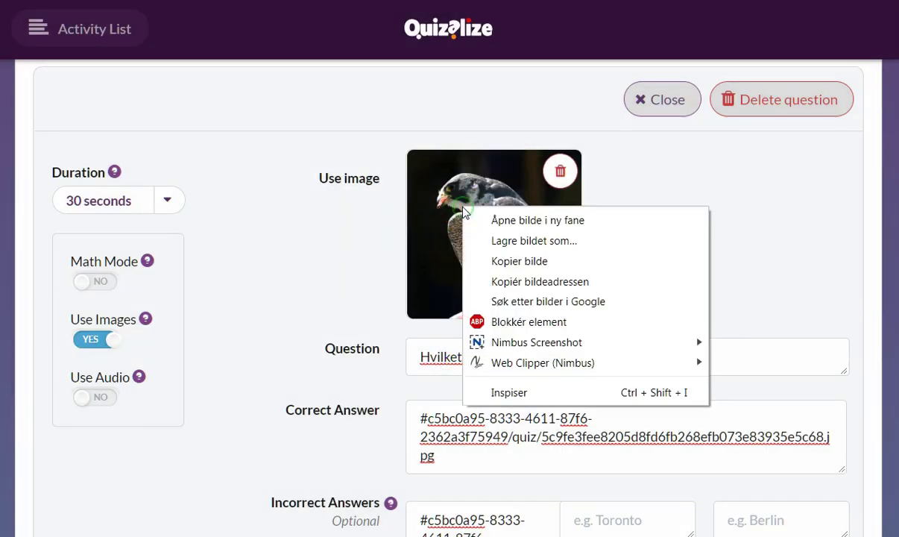
{"action": "left_click", "coordinate": [558, 281]}
{"action": "scroll", "coordinate": [808, 278], "scroll_direction": "down", "scroll_amount": 4}
{"action": "left_click", "coordinate": [613, 224]}
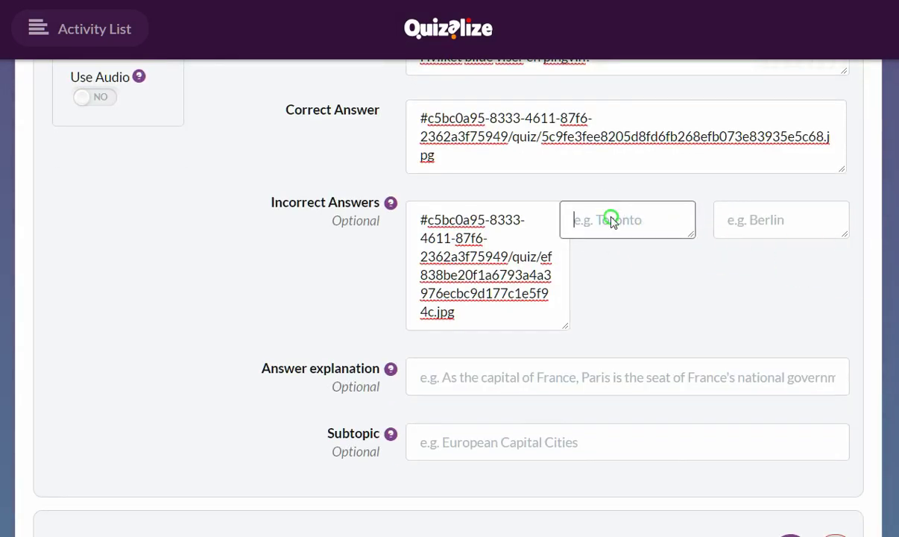
{"action": "right_click", "coordinate": [611, 217]}
{"action": "left_click", "coordinate": [672, 315]}
{"action": "left_click", "coordinate": [703, 235]}
{"action": "left_click_drag", "start_coordinate": [703, 234], "coordinate": [707, 373]}
{"action": "left_click", "coordinate": [706, 317]}
{"action": "left_click", "coordinate": [708, 366]}
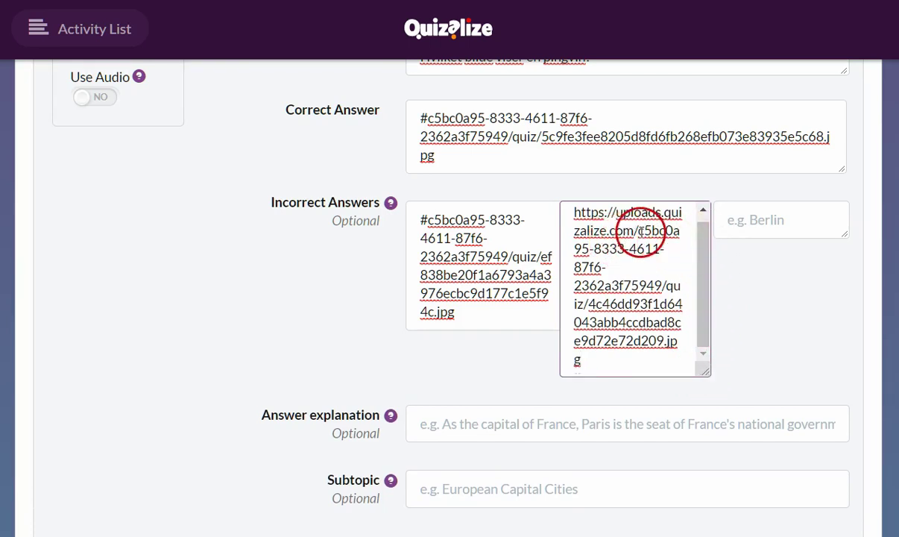
{"action": "left_click_drag", "start_coordinate": [604, 230], "coordinate": [546, 214]}
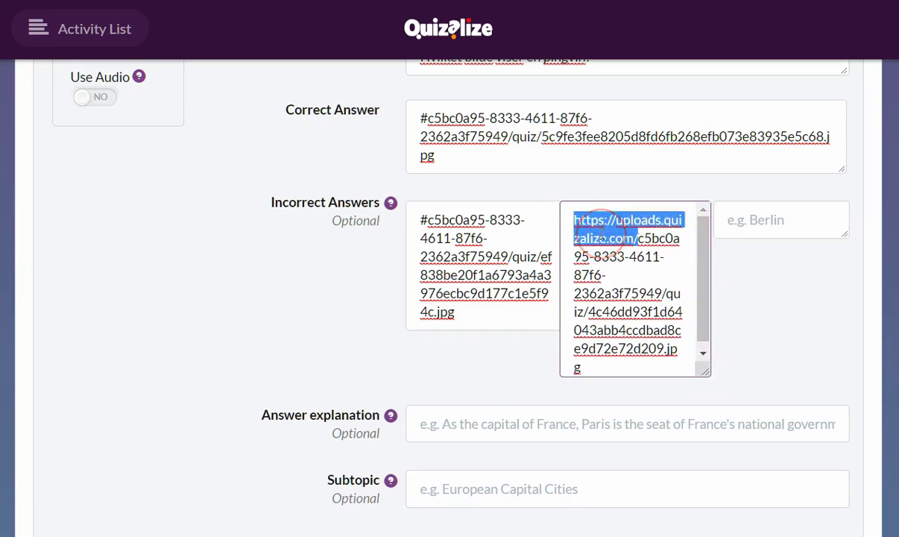
{"action": "key", "text": "BackSpace"}
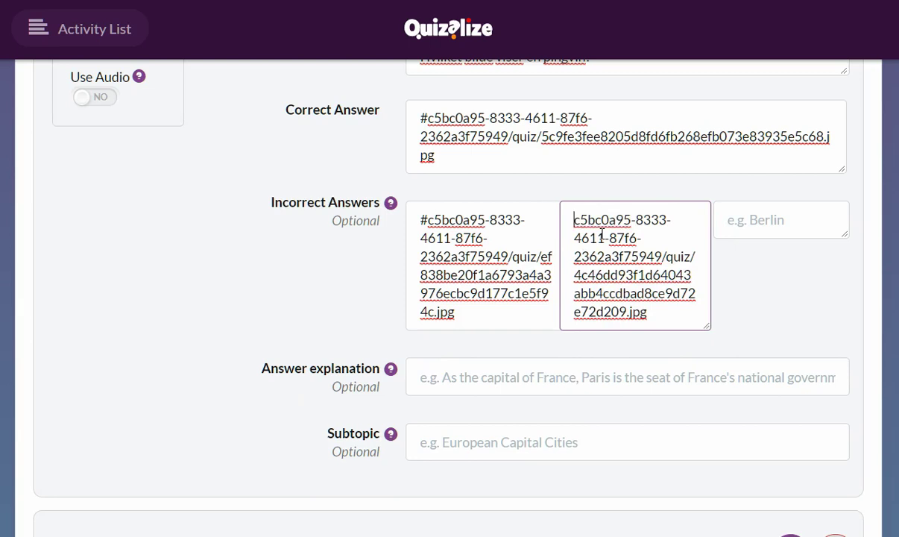
{"action": "left_click", "coordinate": [785, 221]}
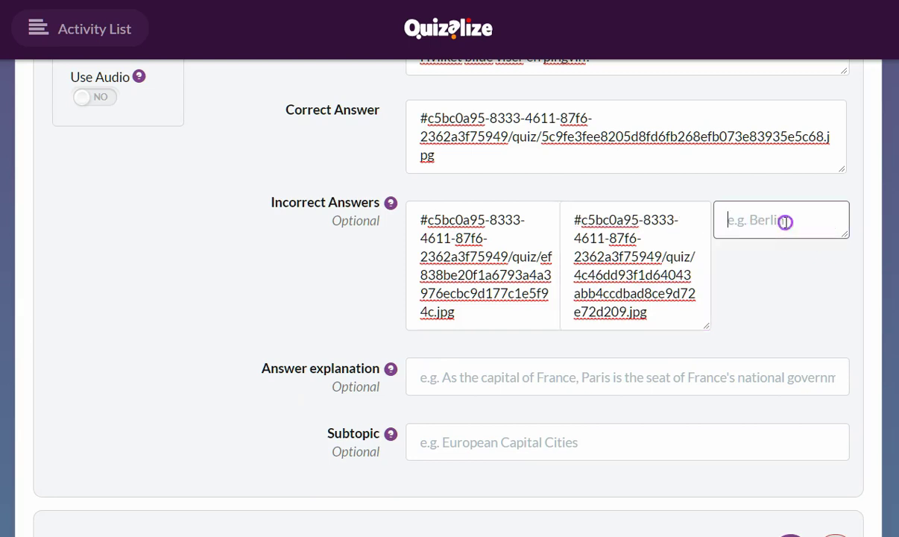
Switch to Google Images and search for "struts" to find a third incorrect answer picture
{"action": "key", "text": "alt+Tab"}
{"action": "scroll", "coordinate": [806, 156], "scroll_direction": "up", "scroll_amount": 4}
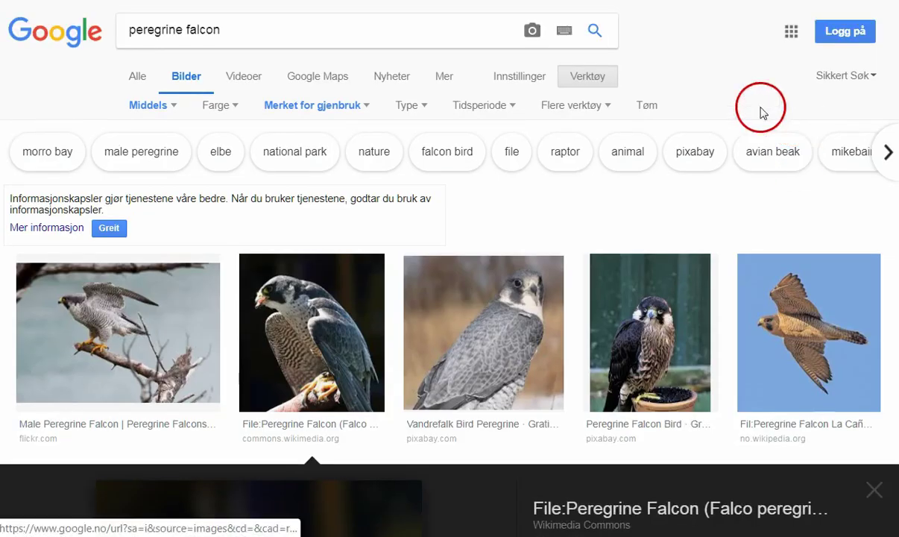
{"action": "left_click_drag", "start_coordinate": [269, 28], "coordinate": [94, 31]}
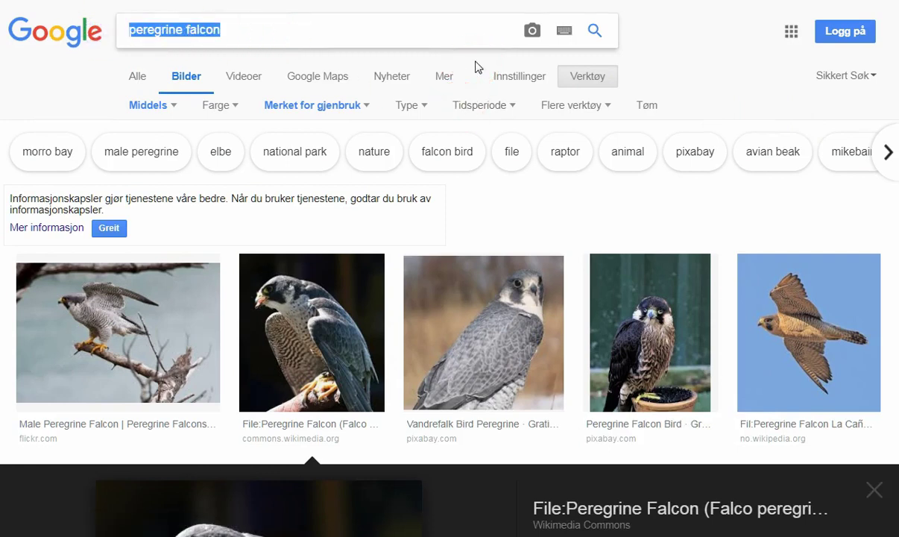
{"action": "type", "text": "strut"}
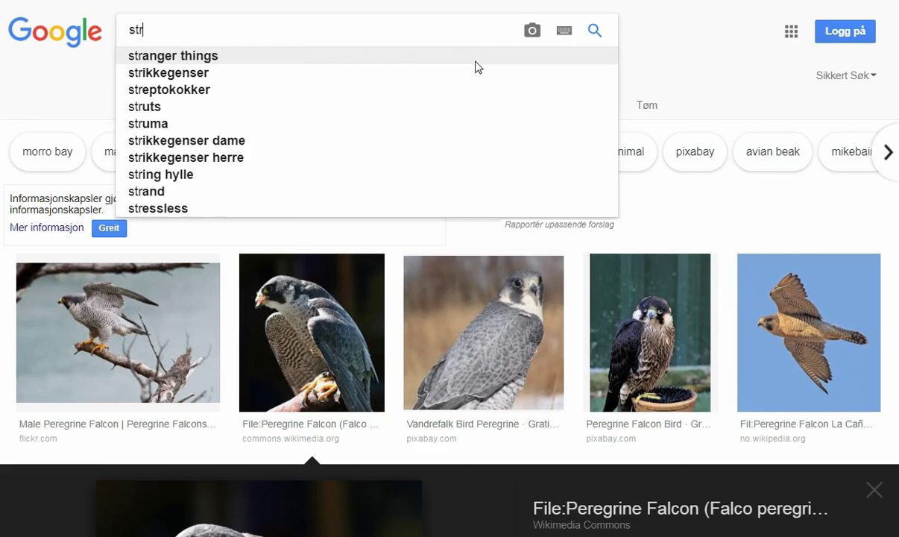
{"action": "type", "text": "s"}
{"action": "key", "text": "Return"}
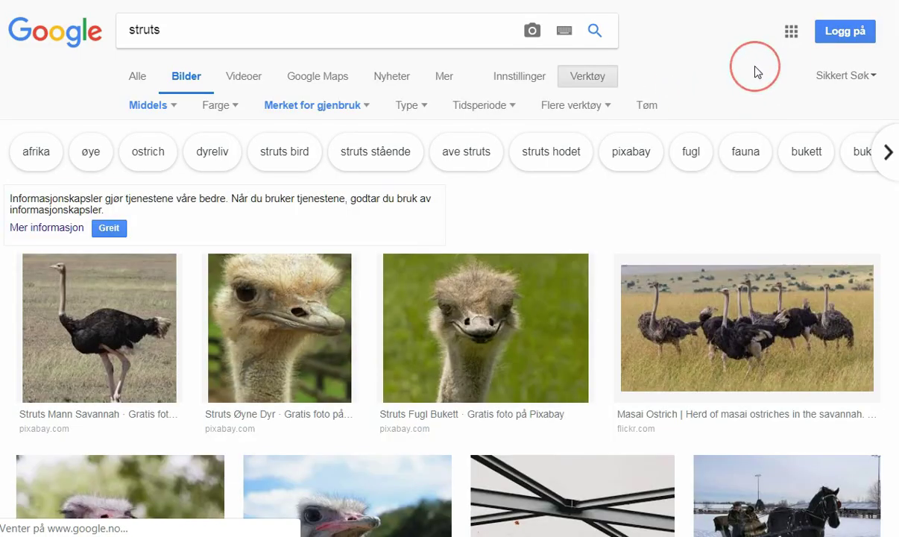
Open the Pixabay ostrich close-up "Struts Øyne Dyr" from the image results and copy its image address
{"action": "scroll", "coordinate": [755, 71], "scroll_direction": "down", "scroll_amount": 3}
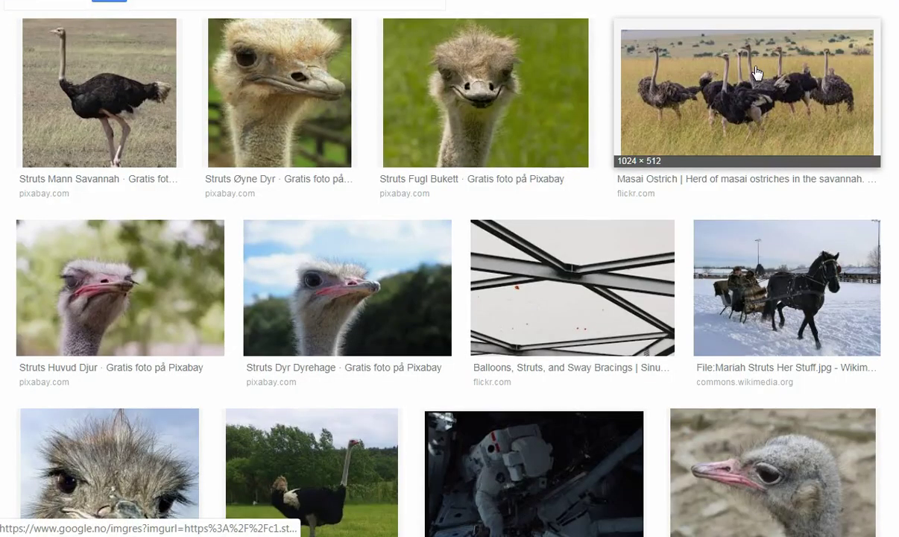
{"action": "scroll", "coordinate": [755, 71], "scroll_direction": "down", "scroll_amount": 3}
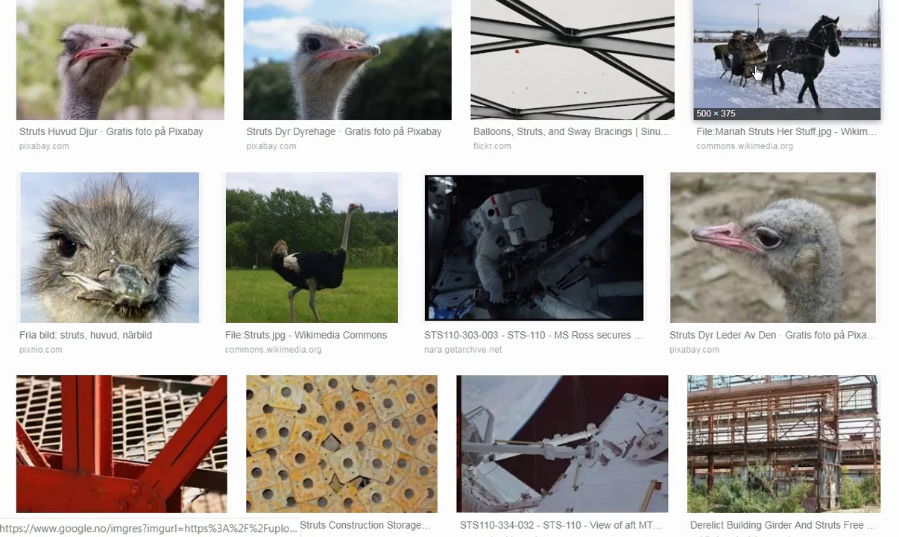
{"action": "scroll", "coordinate": [755, 72], "scroll_direction": "down", "scroll_amount": 3}
{"action": "scroll", "coordinate": [755, 73], "scroll_direction": "up", "scroll_amount": 9}
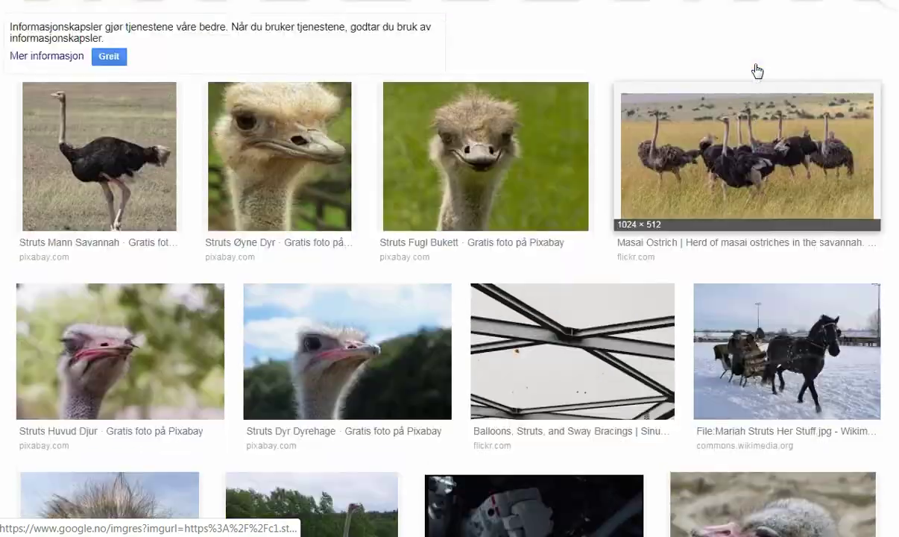
{"action": "scroll", "coordinate": [755, 71], "scroll_direction": "down", "scroll_amount": 3}
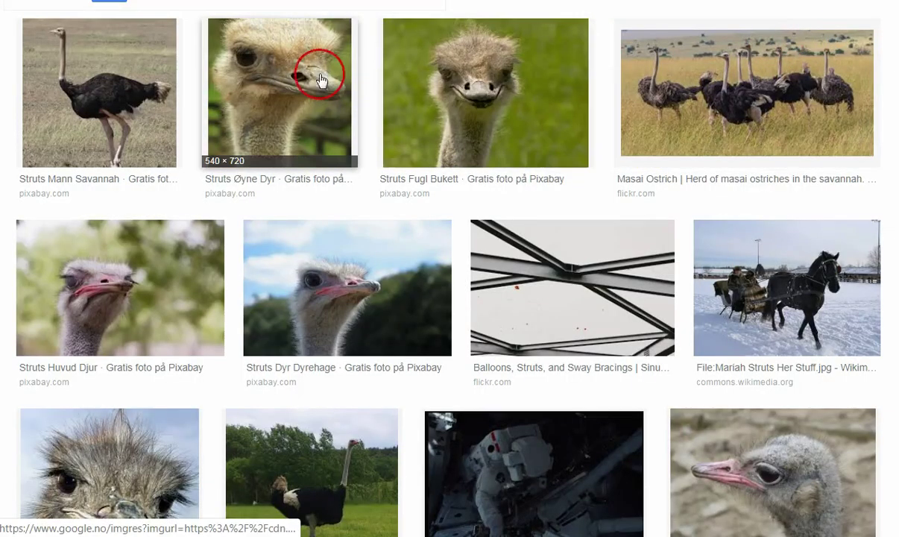
{"action": "left_click", "coordinate": [272, 87]}
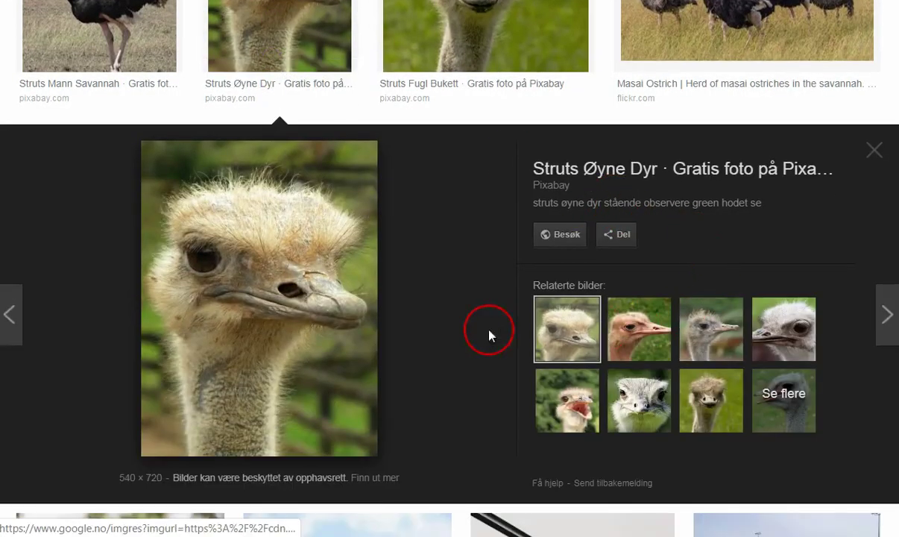
{"action": "right_click", "coordinate": [246, 207]}
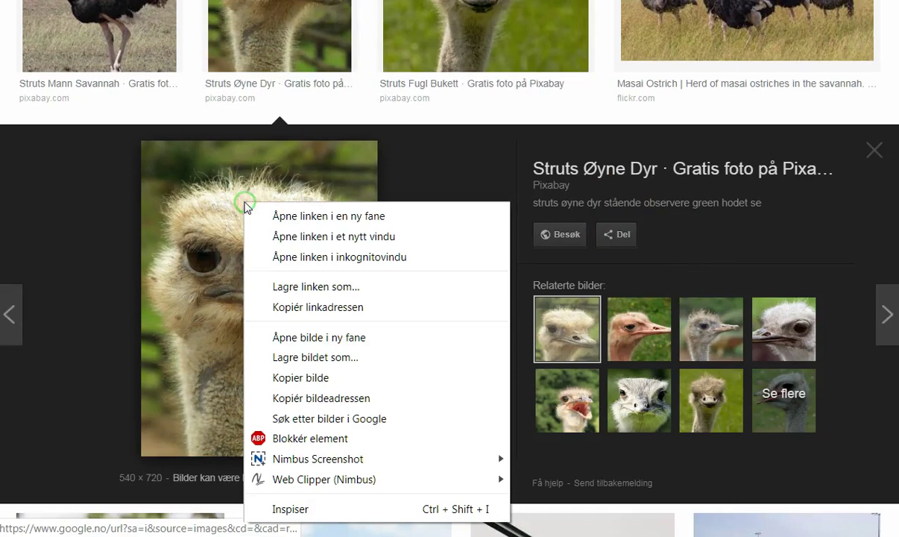
{"action": "left_click", "coordinate": [356, 399]}
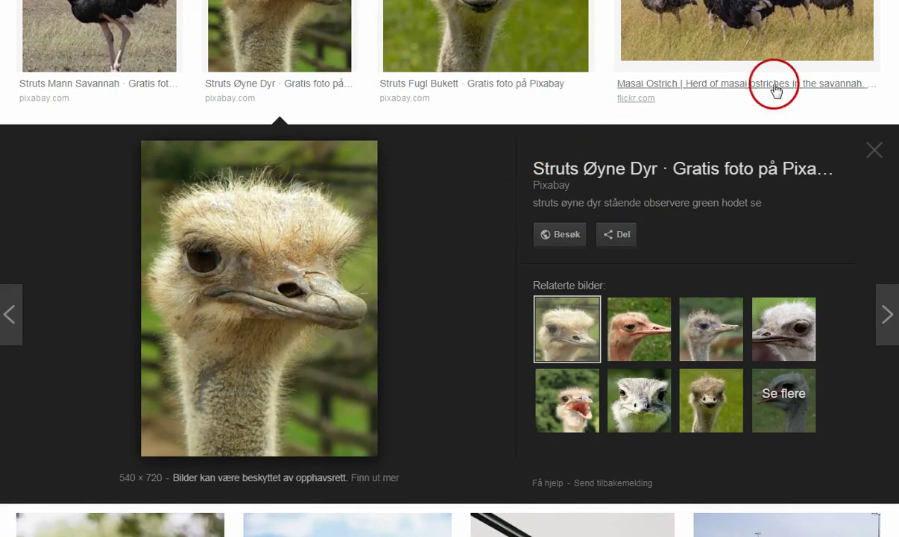
Back in Quizalize, replace the question's falcon image with the ostrich photo by its copied URL
{"action": "key", "text": "alt+Tab"}
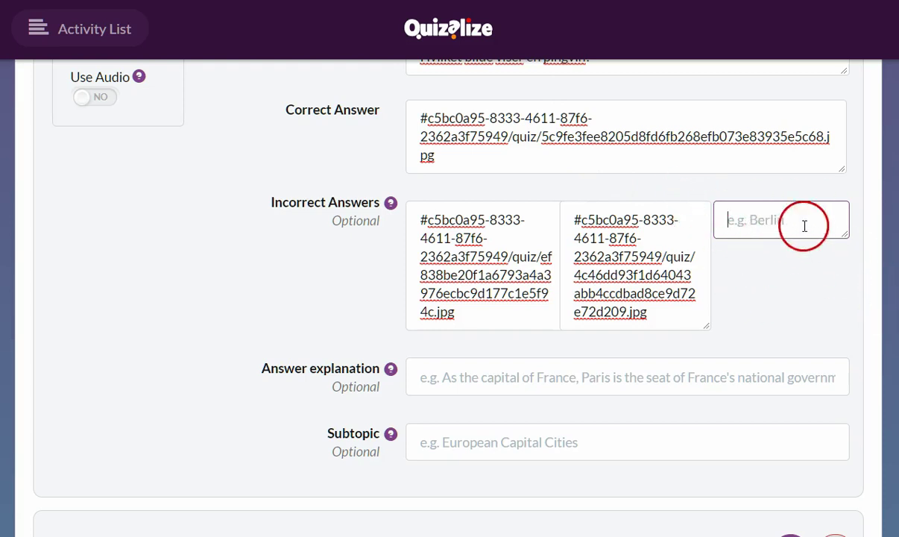
{"action": "scroll", "coordinate": [888, 239], "scroll_direction": "up", "scroll_amount": 4}
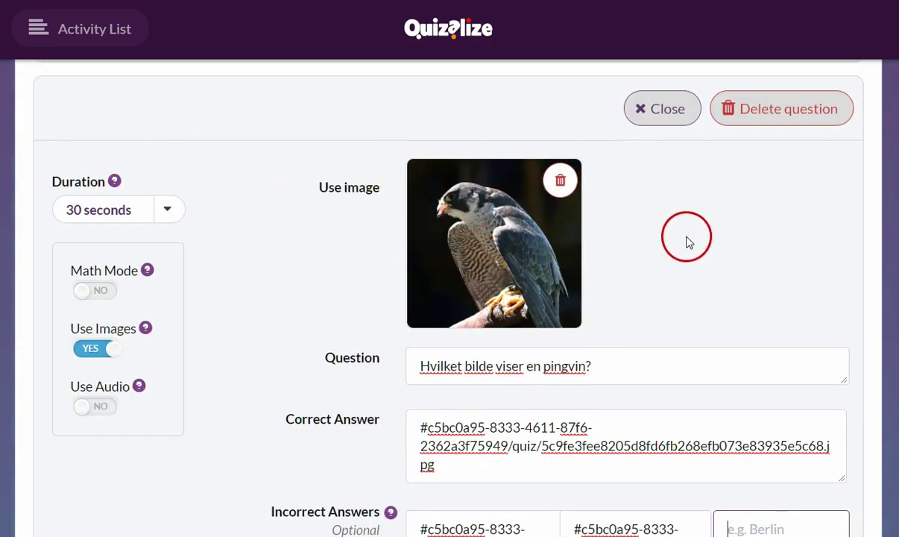
{"action": "left_click", "coordinate": [560, 180]}
{"action": "left_click", "coordinate": [500, 384]}
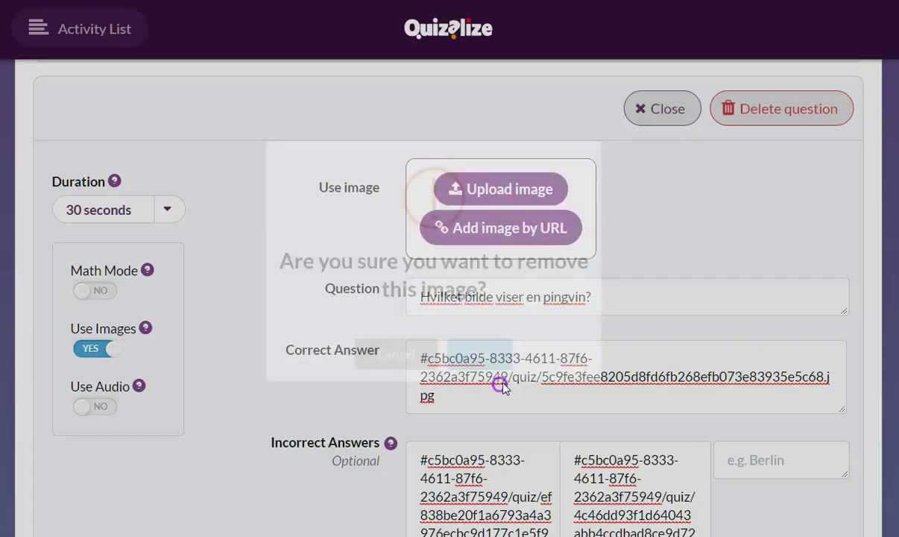
{"action": "left_click", "coordinate": [517, 229]}
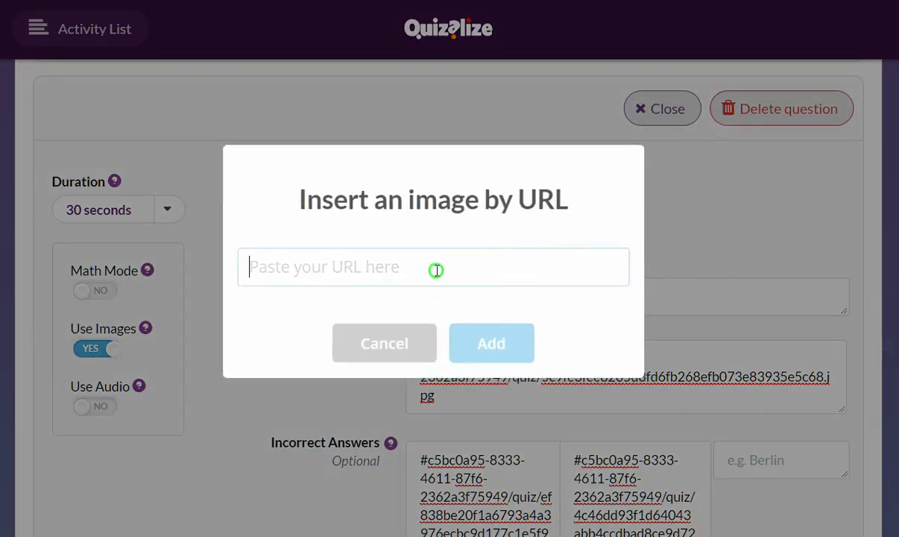
{"action": "right_click", "coordinate": [436, 270]}
{"action": "left_click", "coordinate": [528, 370]}
{"action": "left_click", "coordinate": [501, 349]}
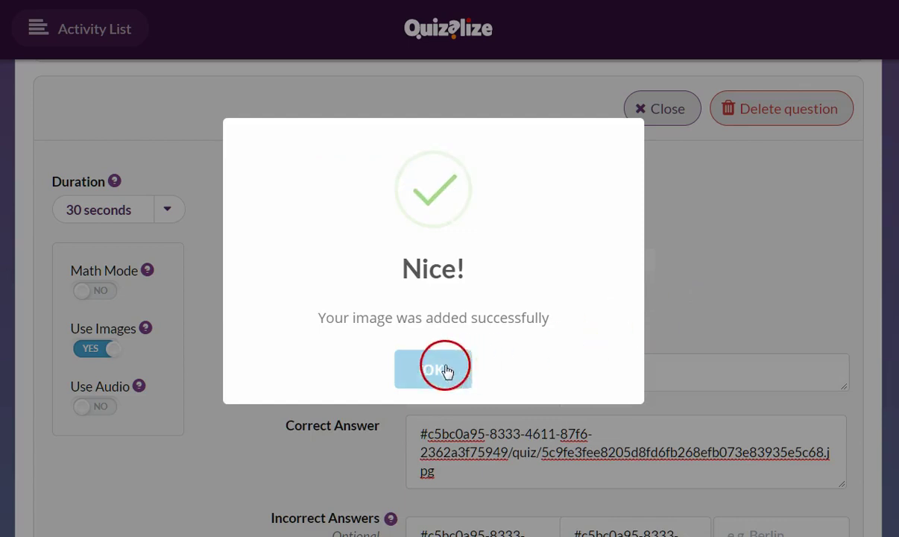
{"action": "left_click", "coordinate": [442, 366]}
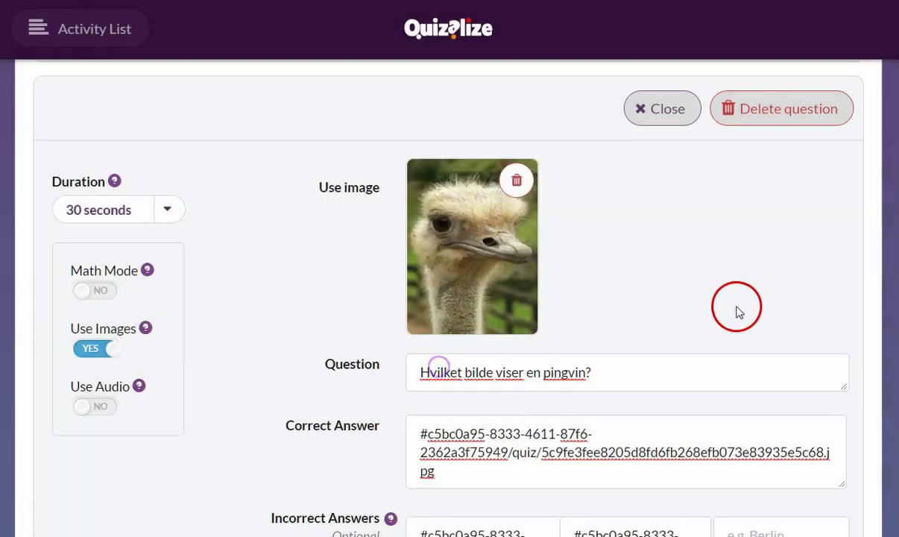
Copy the image address of the uploaded ostrich picture and paste it as the third incorrect answer
{"action": "right_click", "coordinate": [463, 212]}
{"action": "left_click", "coordinate": [541, 288]}
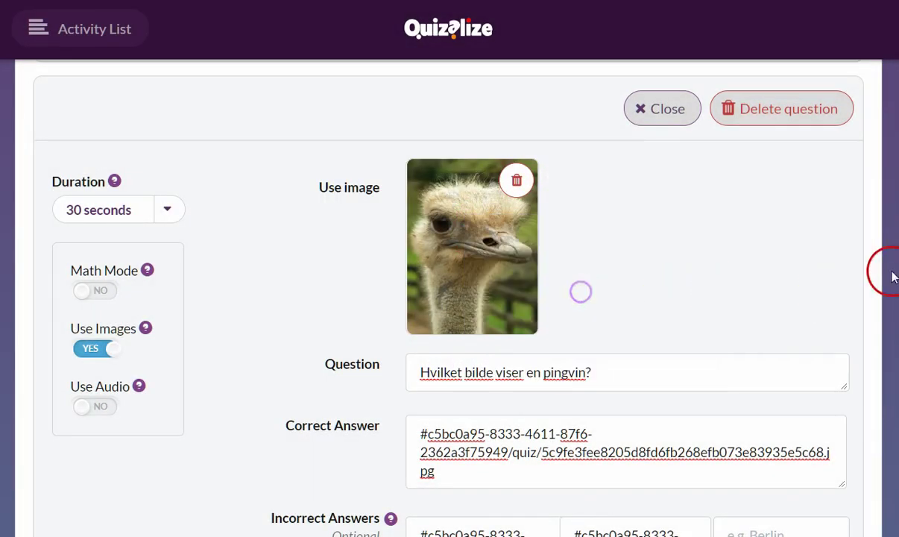
{"action": "scroll", "coordinate": [883, 268], "scroll_direction": "down", "scroll_amount": 5}
{"action": "scroll", "coordinate": [829, 241], "scroll_direction": "up", "scroll_amount": 1}
{"action": "left_click", "coordinate": [765, 185]}
{"action": "right_click", "coordinate": [766, 187]}
{"action": "left_click", "coordinate": [820, 290]}
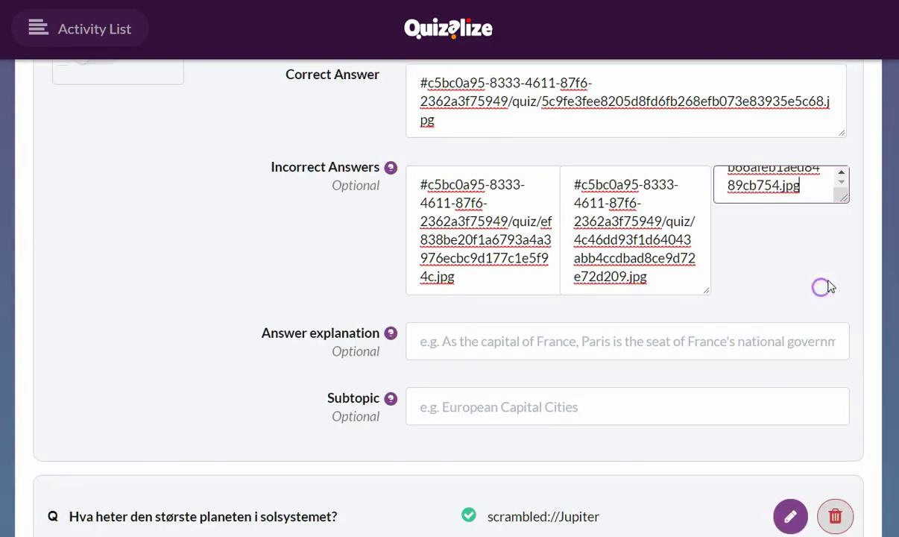
{"action": "left_click_drag", "start_coordinate": [845, 207], "coordinate": [840, 307]}
{"action": "left_click_drag", "start_coordinate": [842, 269], "coordinate": [690, 181]}
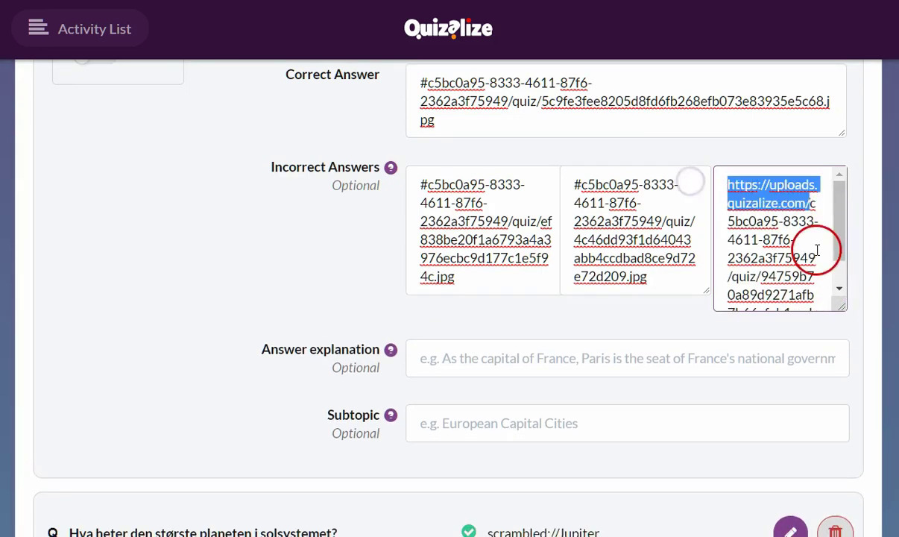
{"action": "key", "text": "BackSpace"}
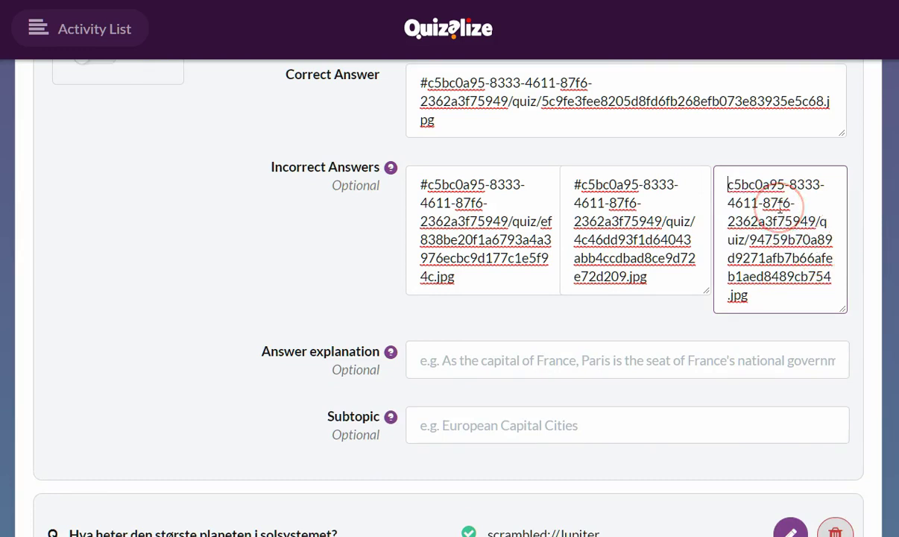
{"action": "left_click", "coordinate": [831, 168]}
{"action": "left_click_drag", "start_coordinate": [893, 238], "coordinate": [894, 171]}
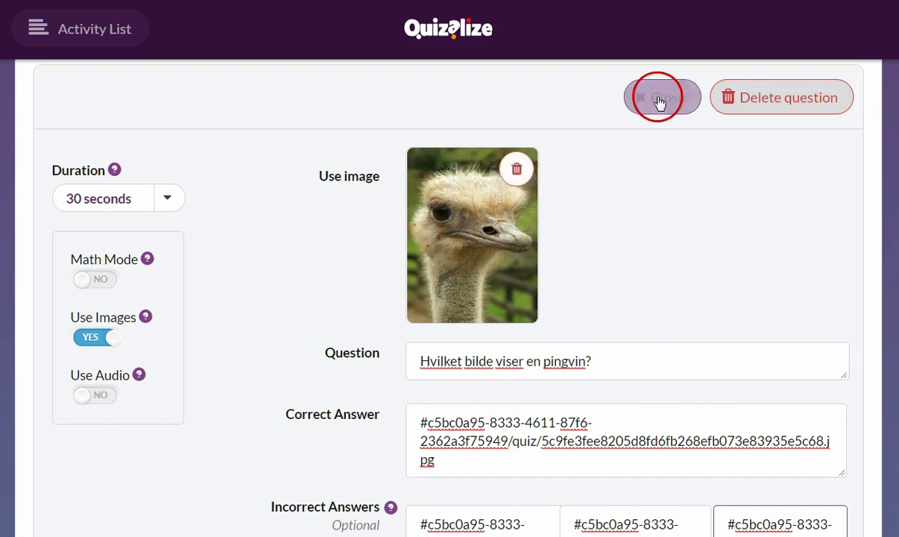
{"action": "key", "text": "ctrl+Tab"}
{"action": "scroll", "coordinate": [693, 123], "scroll_direction": "up", "scroll_amount": 5}
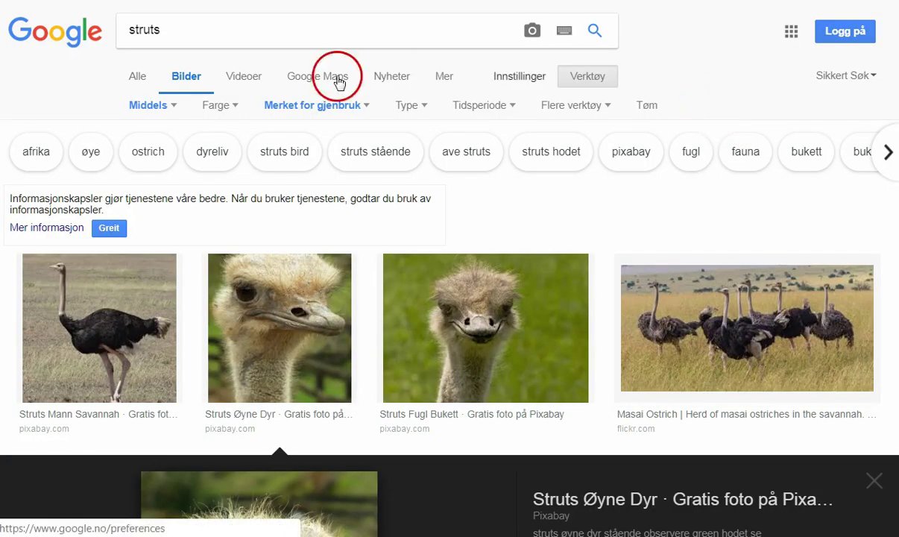
{"action": "left_click_drag", "start_coordinate": [207, 28], "coordinate": [112, 29]}
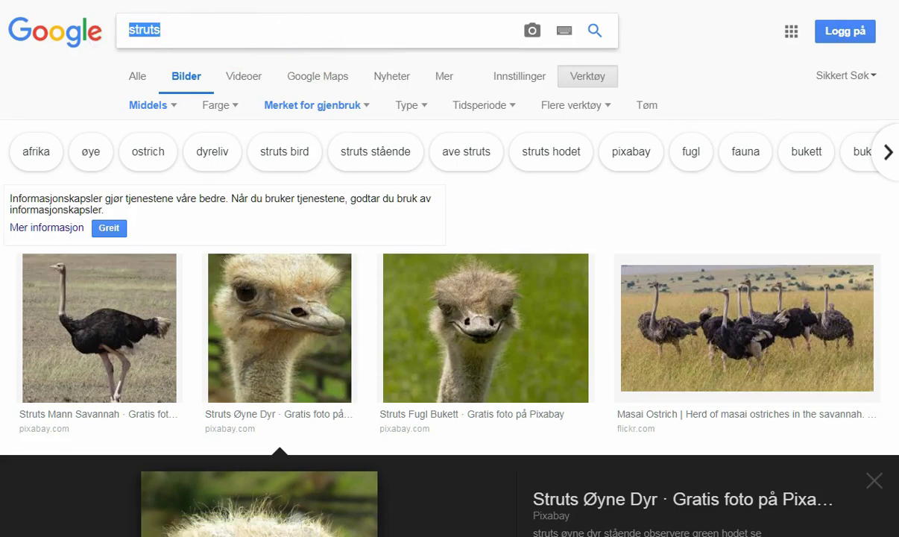
{"action": "key", "text": "ctrl+Tab"}
Remove the ostrich image from the question's own image slot and confirm the removal
{"action": "left_click", "coordinate": [516, 167]}
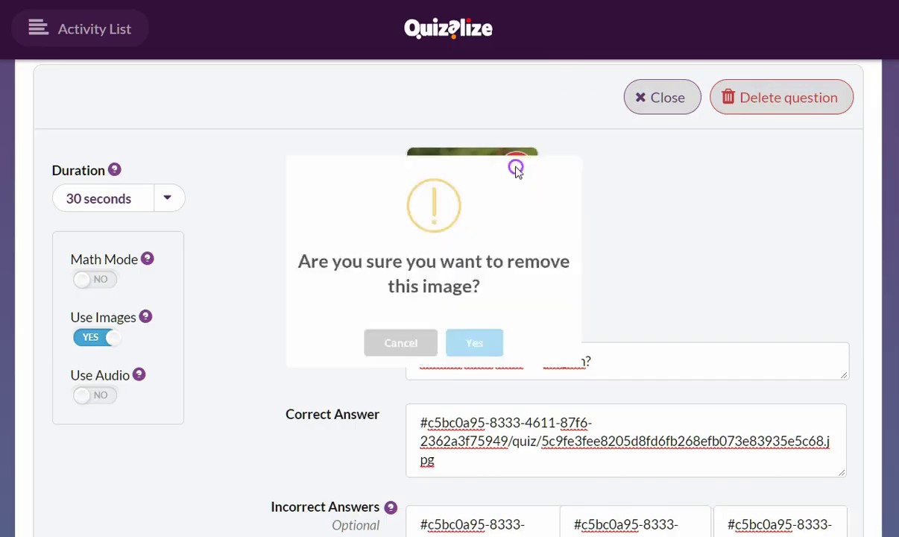
{"action": "left_click", "coordinate": [517, 371]}
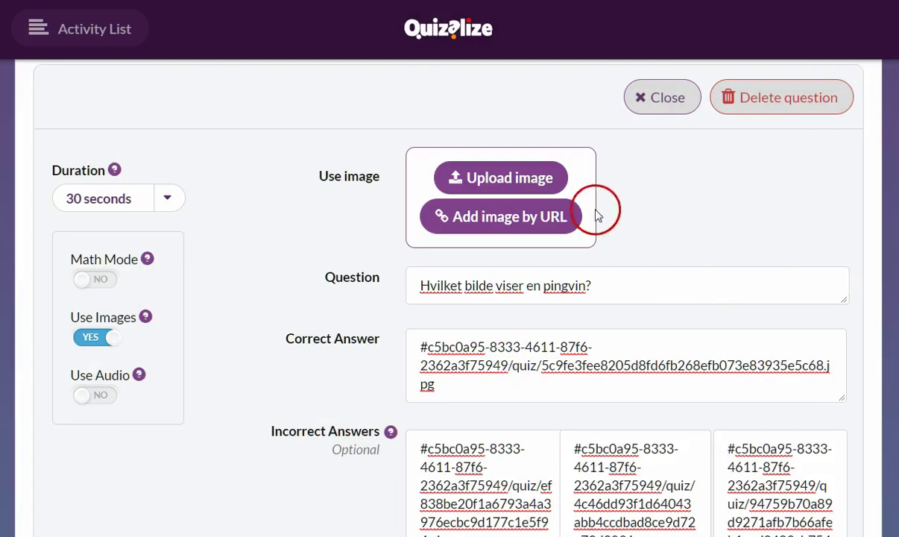
{"action": "scroll", "coordinate": [746, 201], "scroll_direction": "down", "scroll_amount": 3}
{"action": "scroll", "coordinate": [897, 190], "scroll_direction": "up", "scroll_amount": 3}
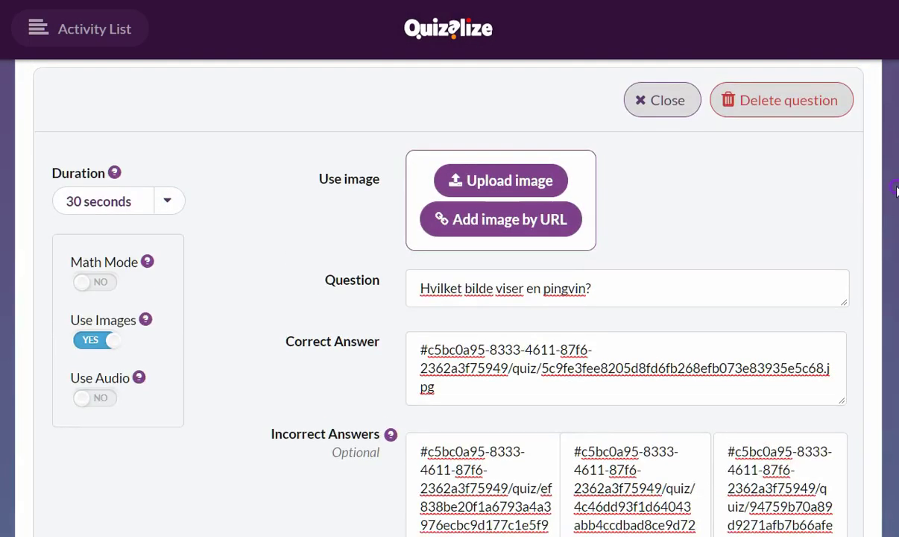
{"action": "scroll", "coordinate": [896, 190], "scroll_direction": "down", "scroll_amount": 1}
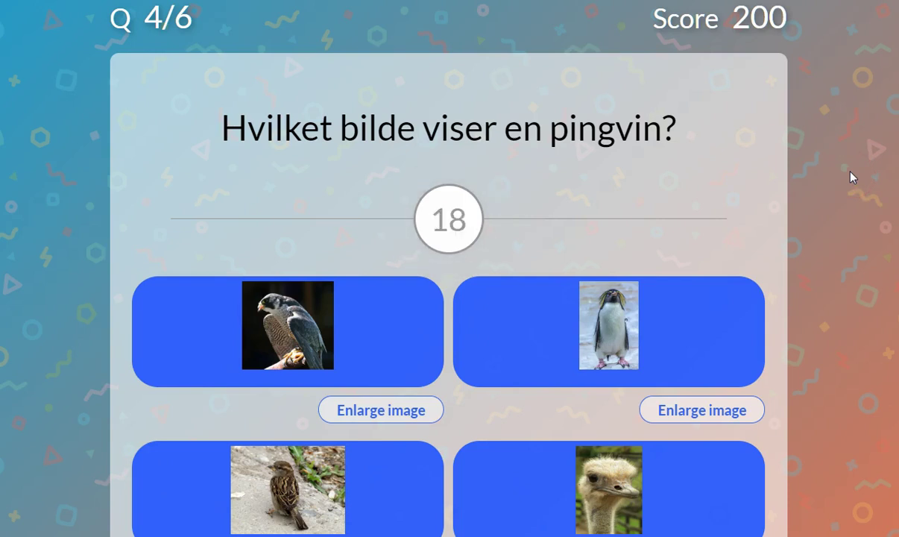
Review the penguin question's four picture answers in the running quiz and enlarge the falcon image
{"action": "scroll", "coordinate": [449, 336], "scroll_direction": "down", "scroll_amount": 1}
{"action": "scroll", "coordinate": [448, 336], "scroll_direction": "up", "scroll_amount": 1}
{"action": "scroll", "coordinate": [449, 335], "scroll_direction": "down", "scroll_amount": 1}
{"action": "scroll", "coordinate": [890, 142], "scroll_direction": "up", "scroll_amount": 2}
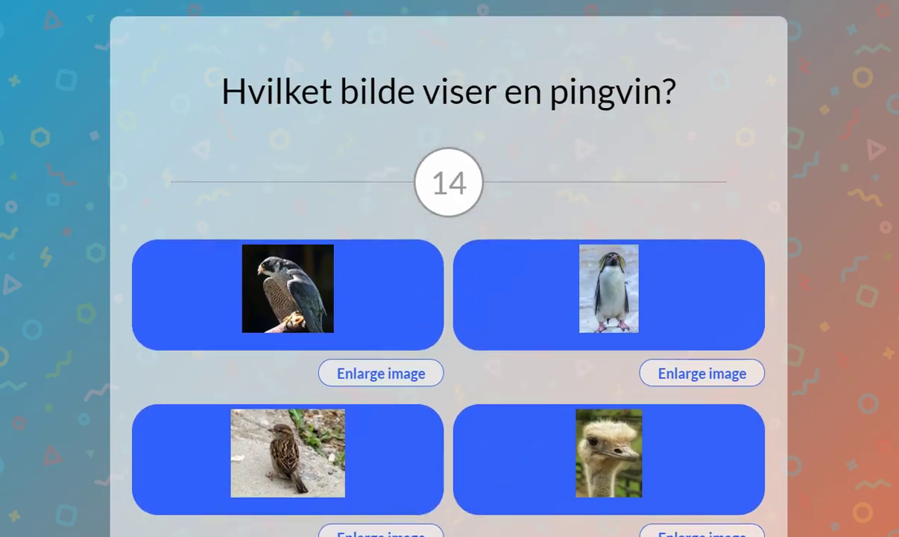
{"action": "scroll", "coordinate": [891, 142], "scroll_direction": "down", "scroll_amount": 1}
{"action": "left_click", "coordinate": [781, 126]}
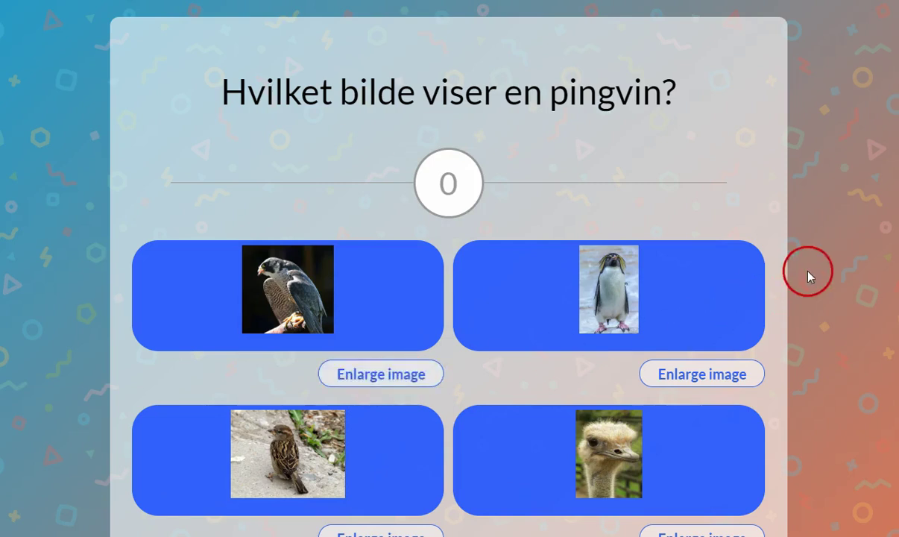
{"action": "left_click", "coordinate": [401, 375]}
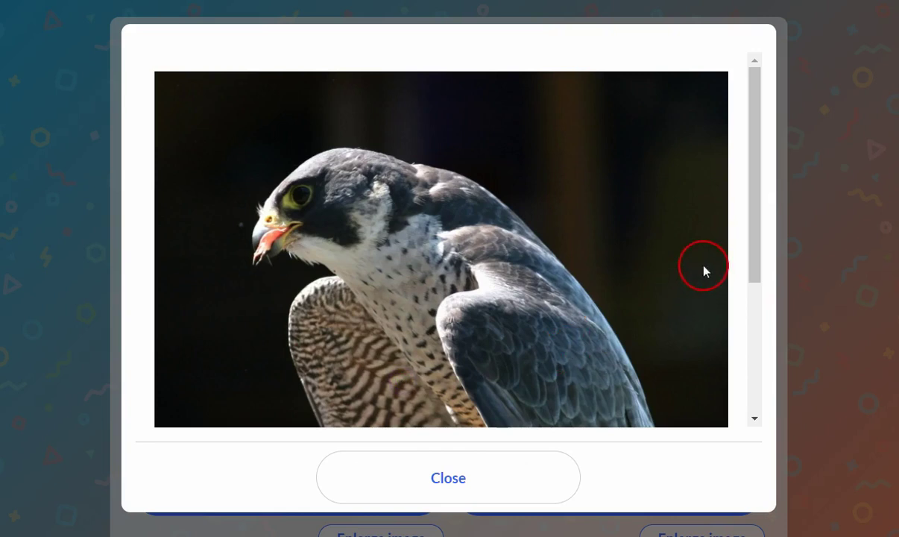
Inspect the enlarged falcon picture and close it, and view the penguin answer picture enlarged in the same way
{"action": "left_click_drag", "start_coordinate": [754, 203], "coordinate": [735, 188]}
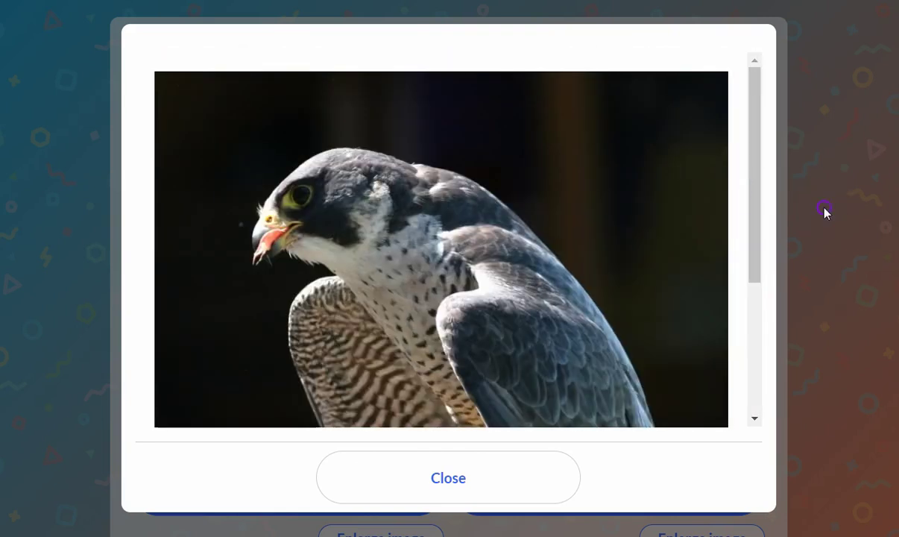
{"action": "left_click", "coordinate": [528, 450]}
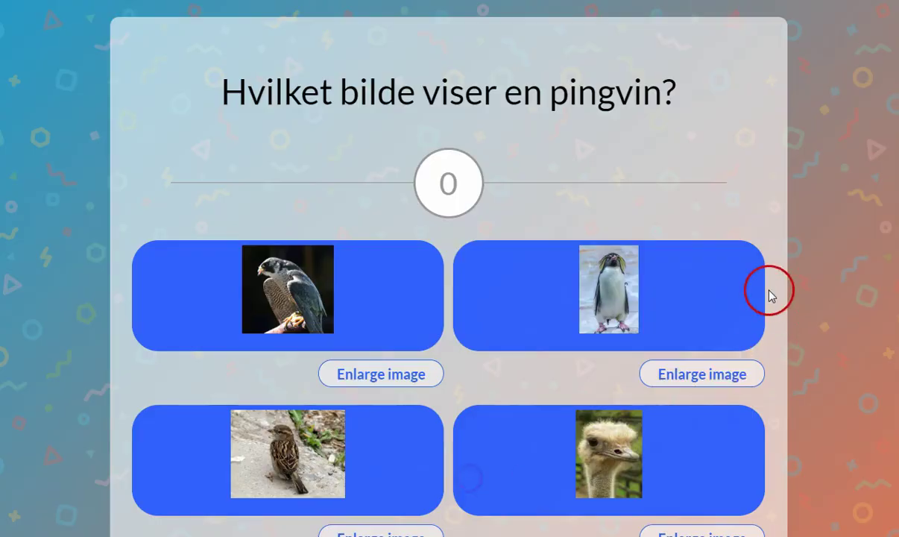
{"action": "left_click", "coordinate": [705, 382]}
{"action": "left_click_drag", "start_coordinate": [672, 220], "coordinate": [705, 156]}
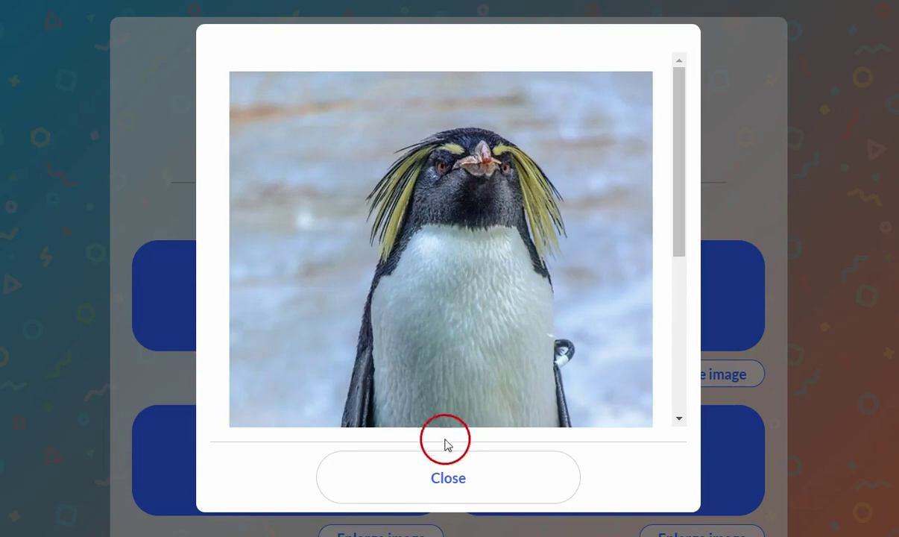
{"action": "left_click", "coordinate": [456, 477]}
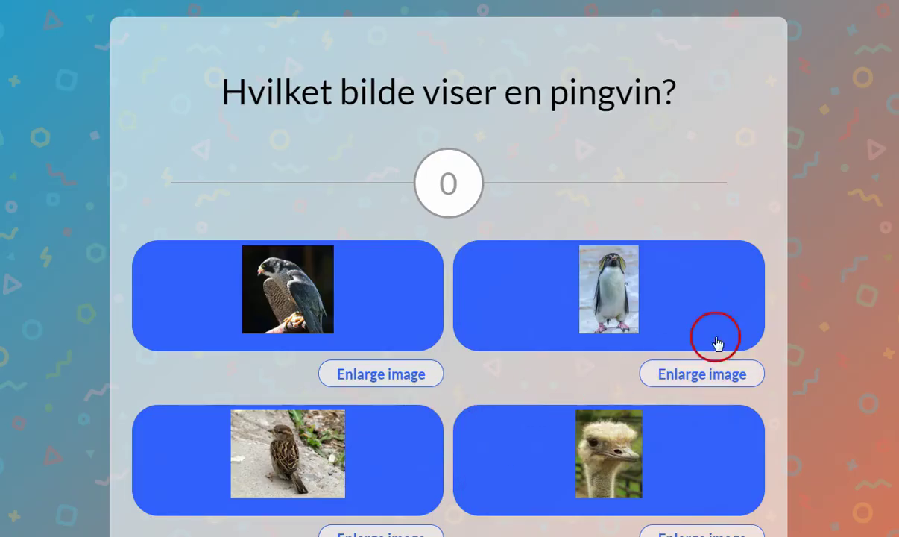
Enlarge the sparrow and ostrich answer pictures one after the other, view each in full and close it
{"action": "scroll", "coordinate": [874, 217], "scroll_direction": "down", "scroll_amount": 1}
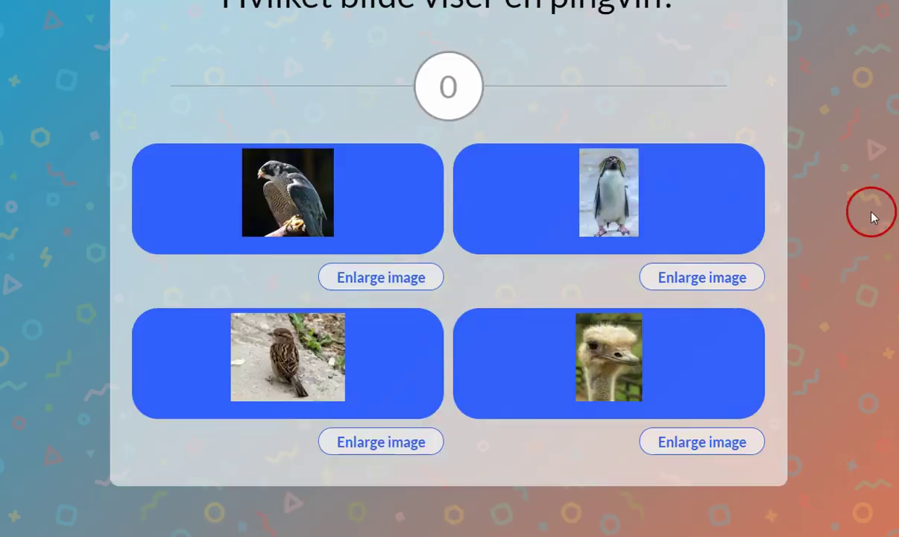
{"action": "left_click", "coordinate": [412, 444]}
{"action": "left_click_drag", "start_coordinate": [749, 167], "coordinate": [758, 279]}
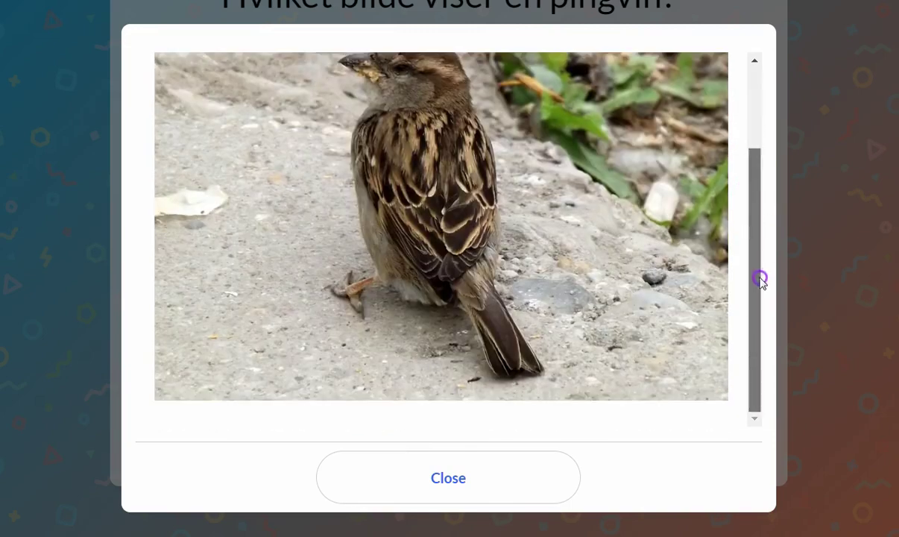
{"action": "left_click", "coordinate": [461, 486]}
{"action": "left_click", "coordinate": [705, 443]}
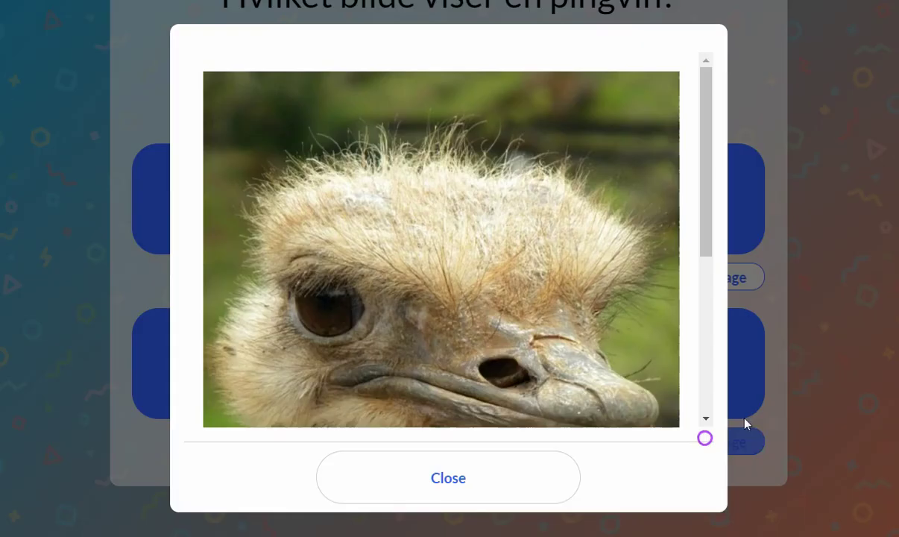
{"action": "left_click_drag", "start_coordinate": [714, 209], "coordinate": [710, 161]}
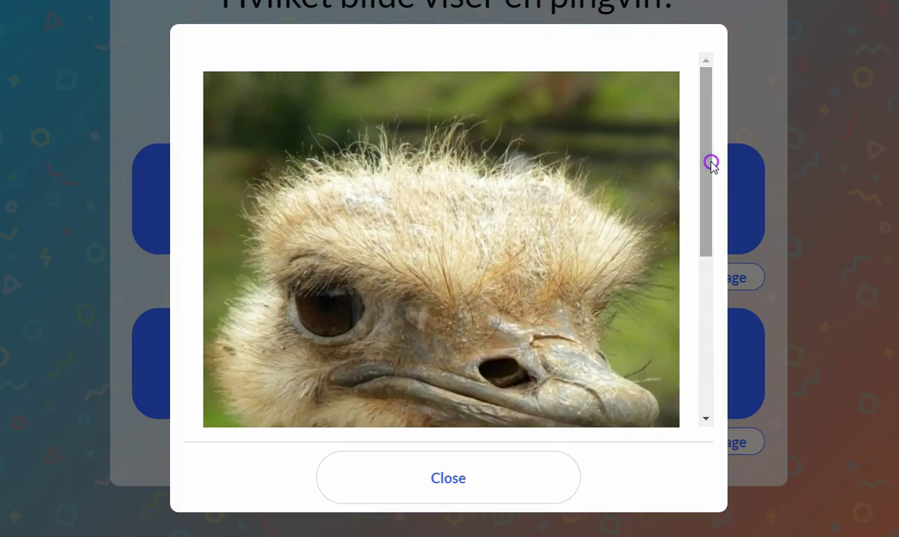
{"action": "left_click", "coordinate": [460, 483]}
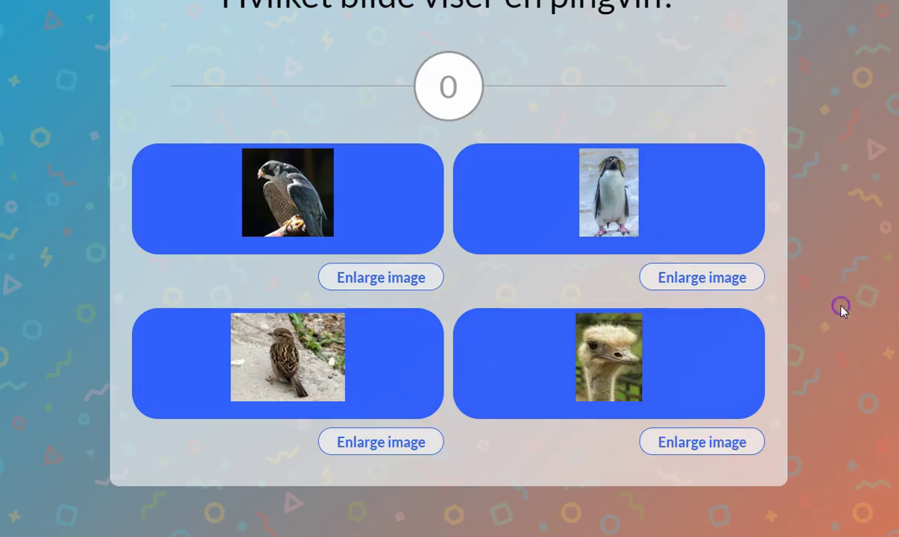
Look over the whole question "Hvilket bilde viser en pingvin?" and answer it with the penguin picture
{"action": "scroll", "coordinate": [854, 259], "scroll_direction": "up", "scroll_amount": 2}
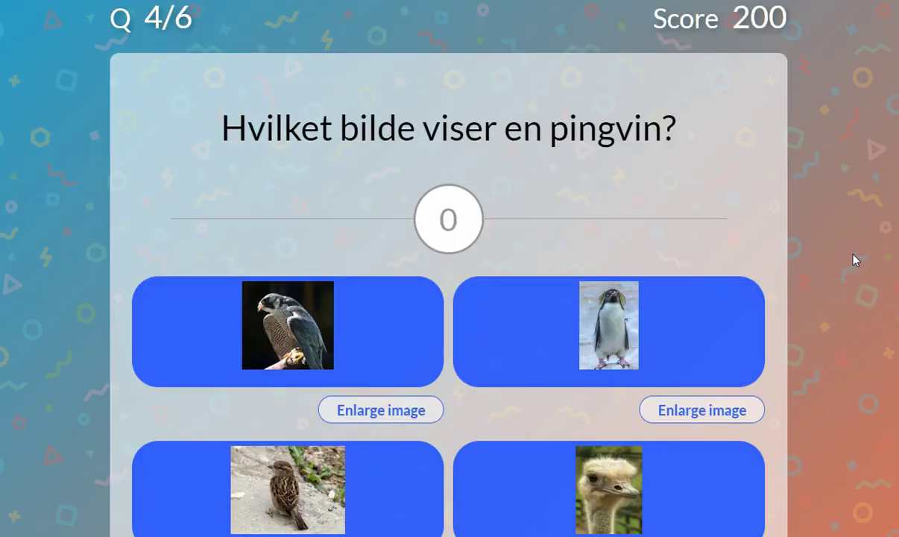
{"action": "scroll", "coordinate": [854, 259], "scroll_direction": "down", "scroll_amount": 2}
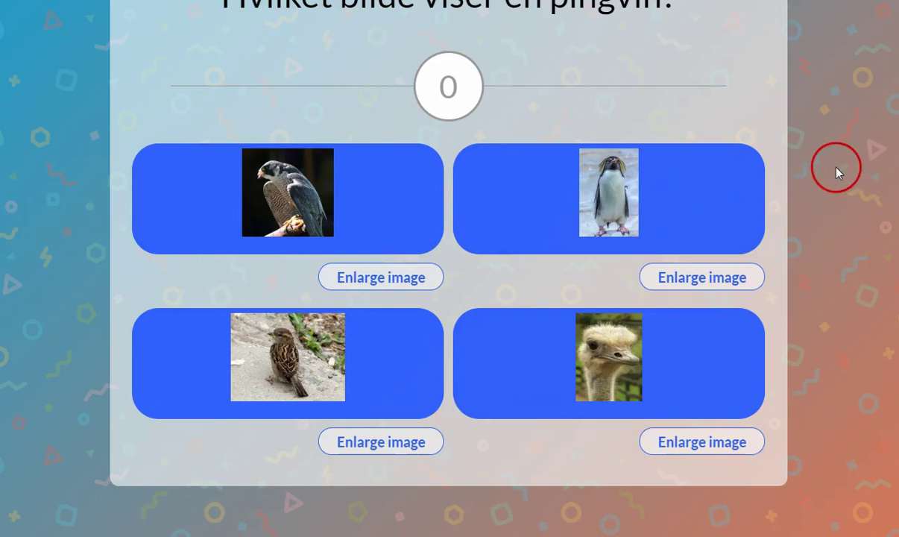
{"action": "scroll", "coordinate": [834, 132], "scroll_direction": "up", "scroll_amount": 2}
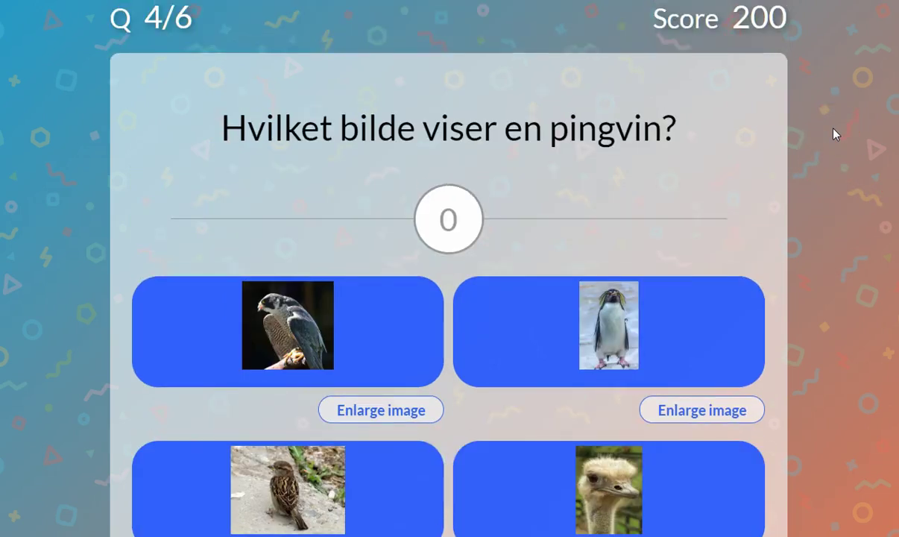
{"action": "scroll", "coordinate": [834, 133], "scroll_direction": "down", "scroll_amount": 2}
{"action": "left_click", "coordinate": [615, 207]}
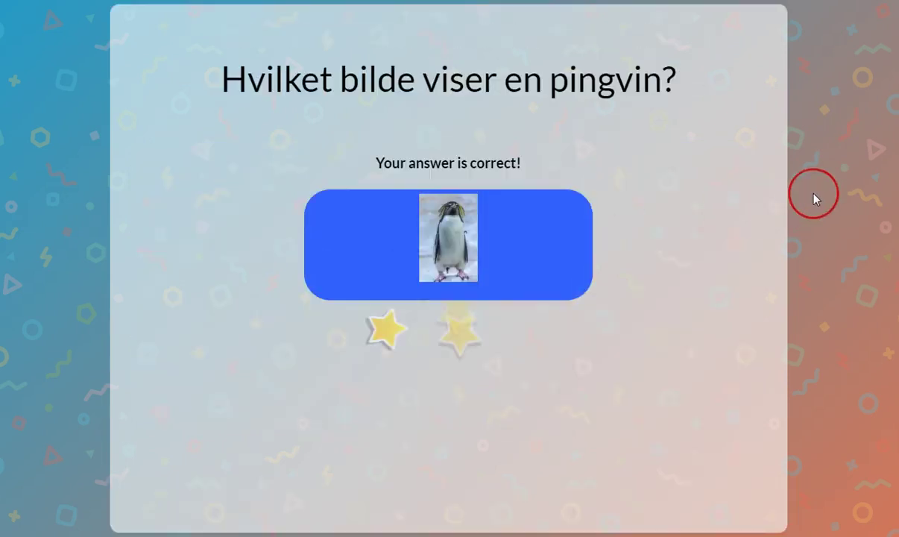